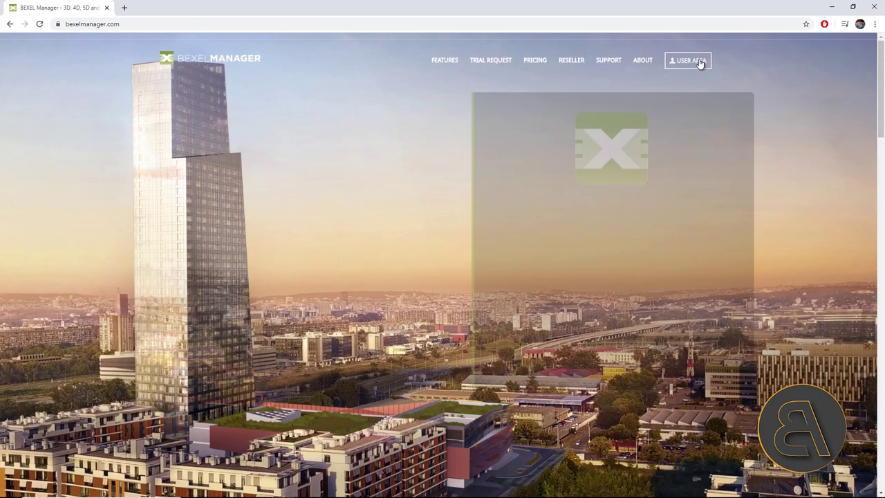
Open User Materials in the User Area and look through the Manuals and Tutorials sections
{"action": "left_click", "coordinate": [699, 61]}
{"action": "left_click", "coordinate": [630, 210]}
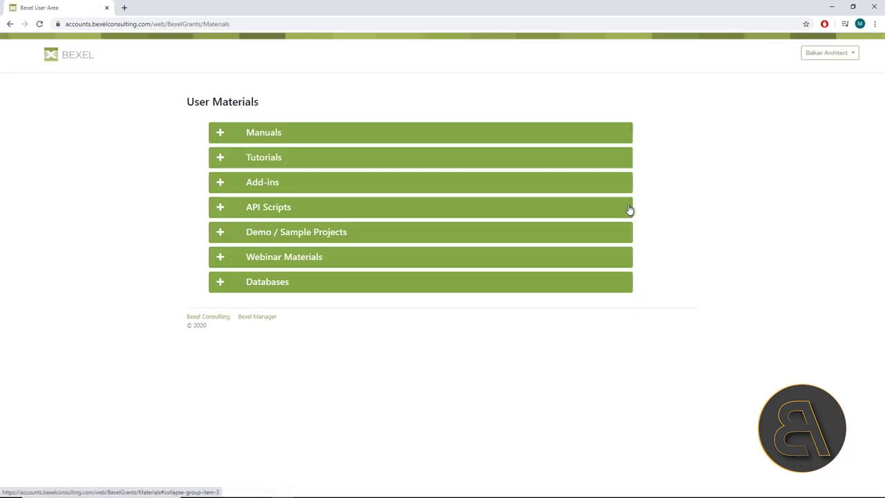
{"action": "left_click", "coordinate": [219, 133]}
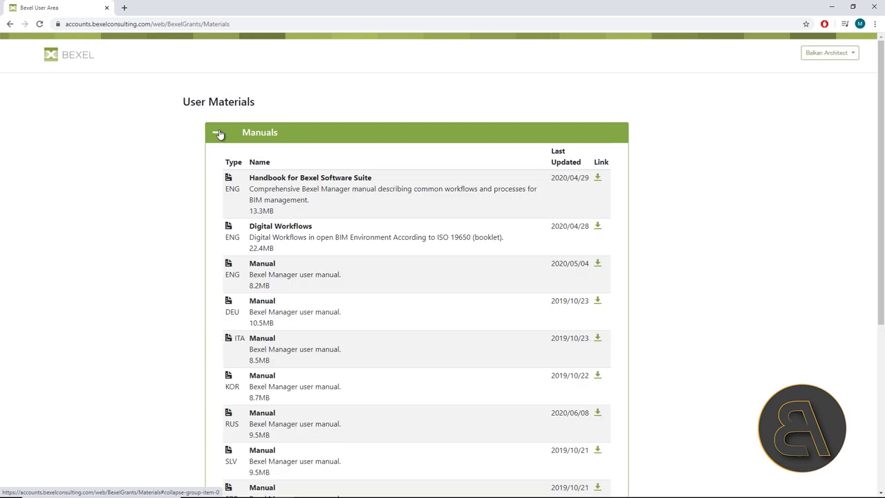
{"action": "left_click", "coordinate": [218, 133]}
{"action": "left_click", "coordinate": [219, 161]}
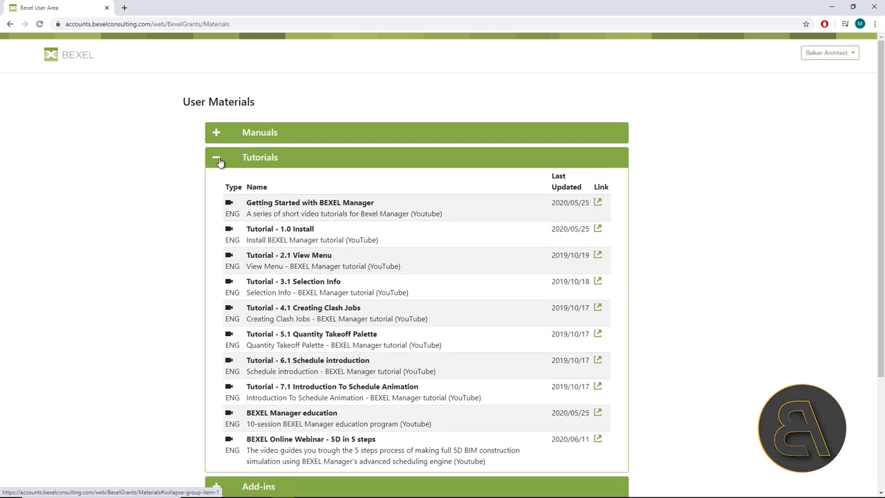
{"action": "left_click", "coordinate": [219, 161]}
Look through the Add-ins, API Scripts and Demo / Sample Projects sections
{"action": "left_click", "coordinate": [217, 183]}
{"action": "left_click", "coordinate": [217, 182]}
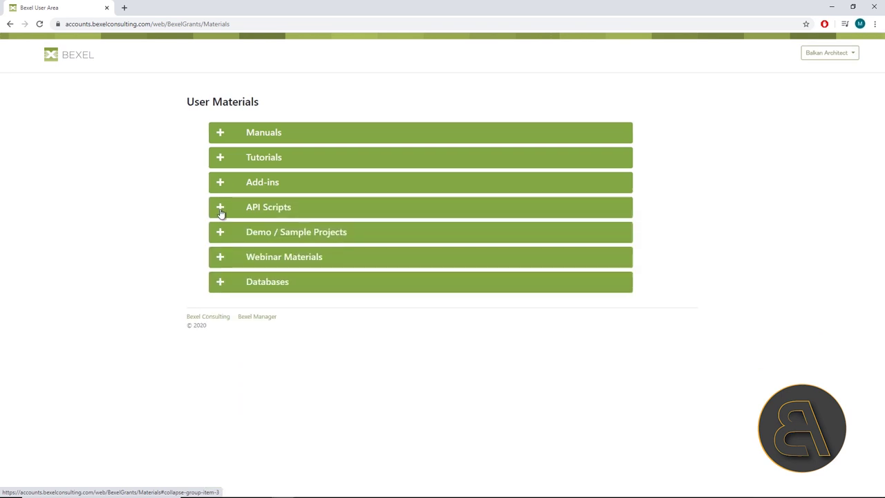
{"action": "left_click", "coordinate": [218, 208]}
{"action": "left_click", "coordinate": [218, 211]}
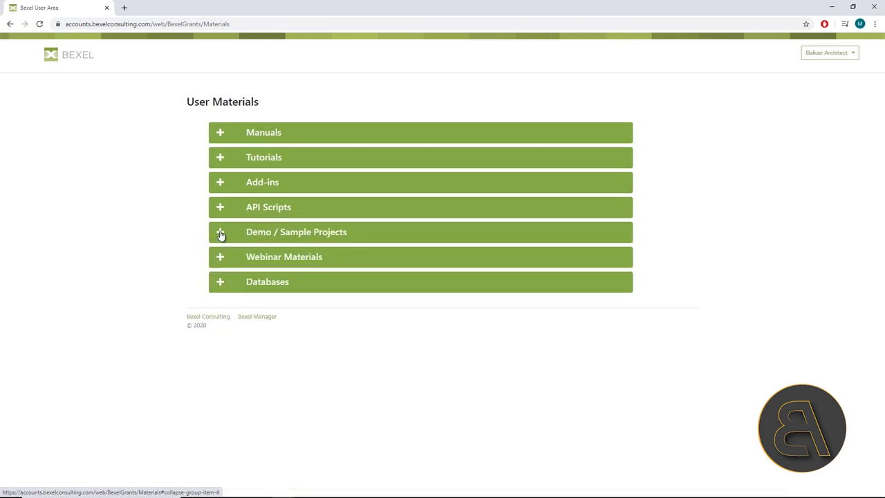
{"action": "left_click", "coordinate": [222, 238]}
{"action": "scroll", "coordinate": [249, 243], "scroll_direction": "down", "scroll_amount": 2}
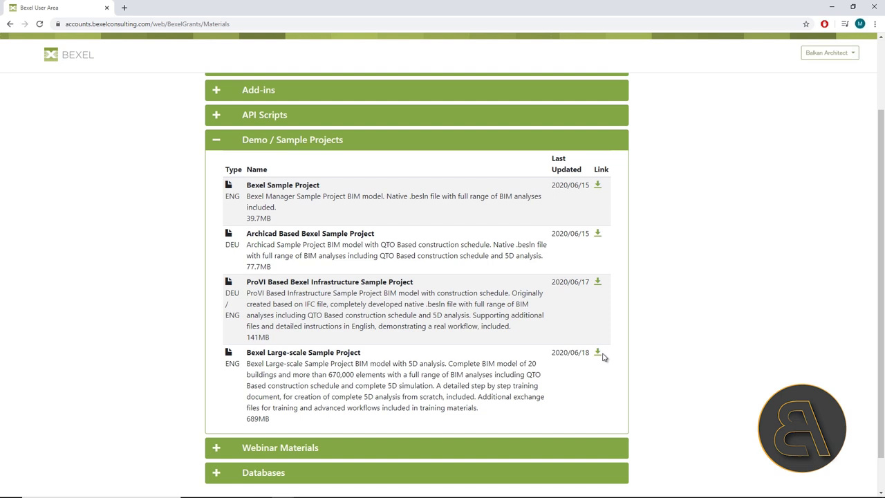
{"action": "scroll", "coordinate": [603, 356], "scroll_direction": "up", "scroll_amount": 6}
Collapse Tutorials and check the Add-ins and API Scripts sections again
{"action": "left_click", "coordinate": [217, 159]}
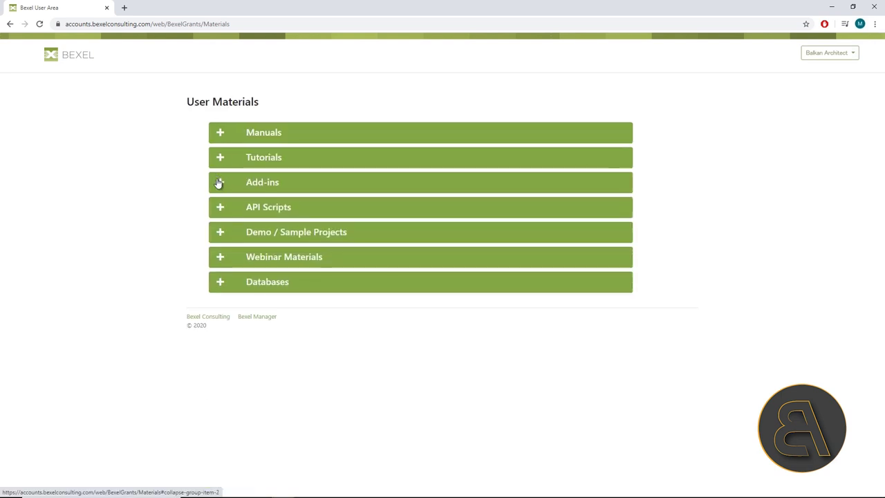
{"action": "left_click", "coordinate": [218, 183]}
{"action": "left_click", "coordinate": [217, 183]}
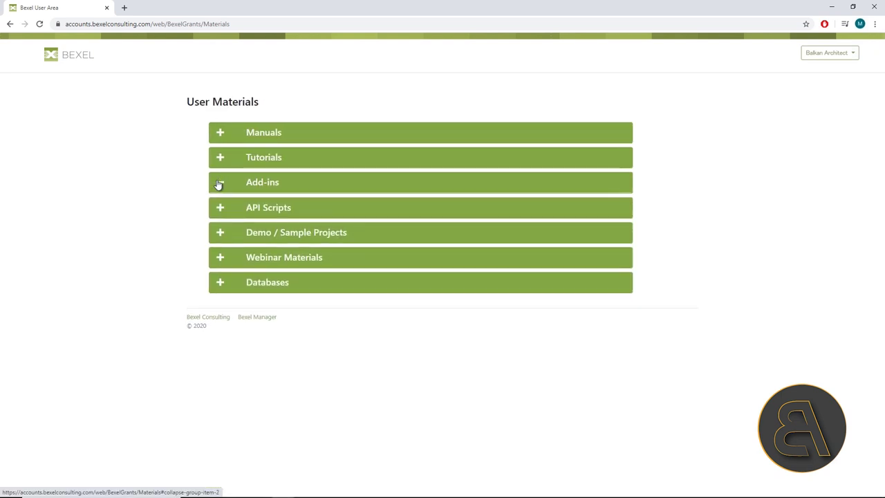
{"action": "left_click", "coordinate": [219, 213]}
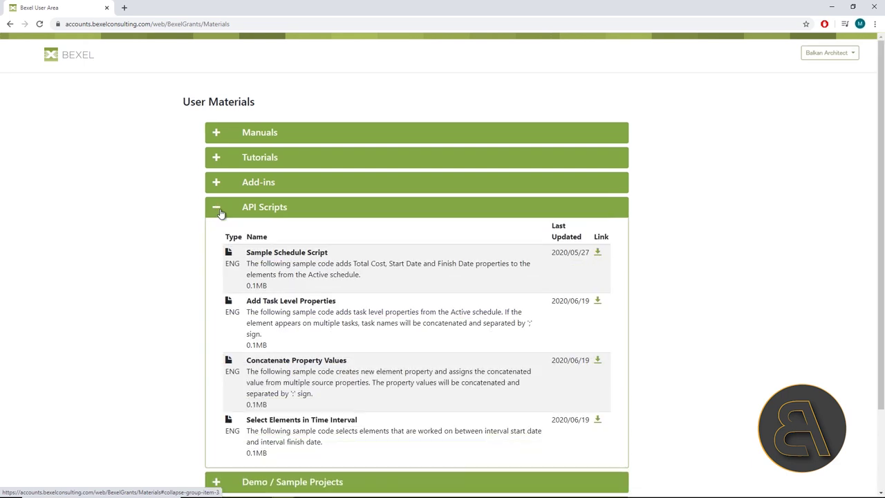
{"action": "left_click", "coordinate": [220, 213]}
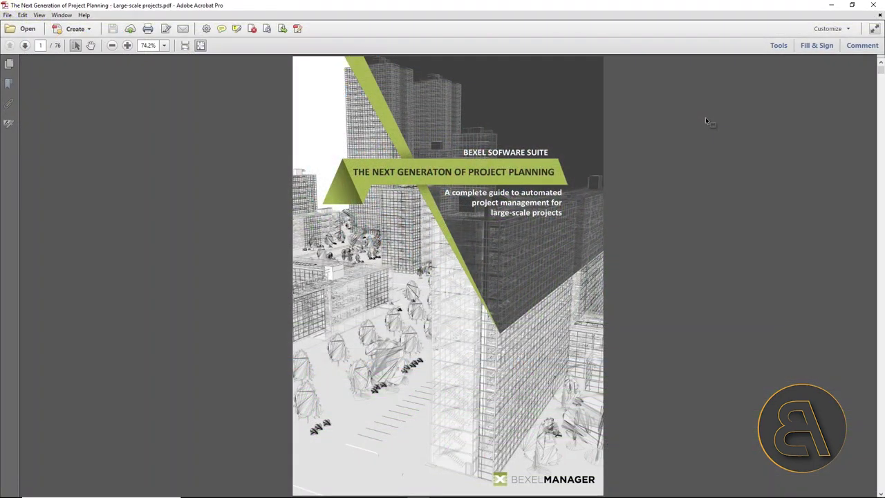
Page forward from the contents past the Introduction and 5D BIM in 5 steps pages
{"action": "key", "text": "Right"}
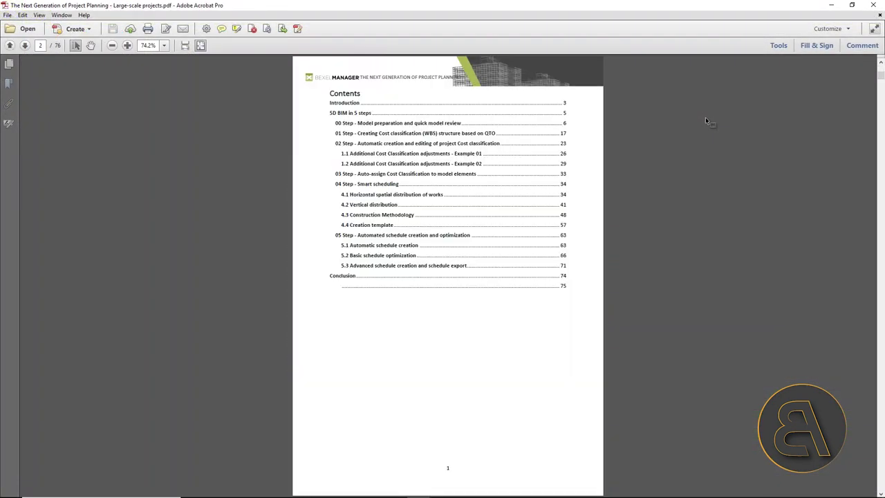
{"action": "key", "text": "Right"}
{"action": "key", "text": "Right"}
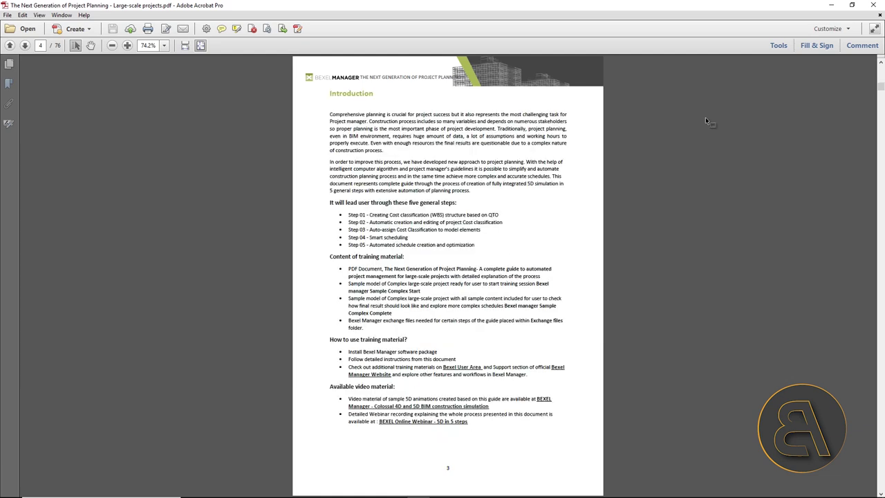
{"action": "key", "text": "Right"}
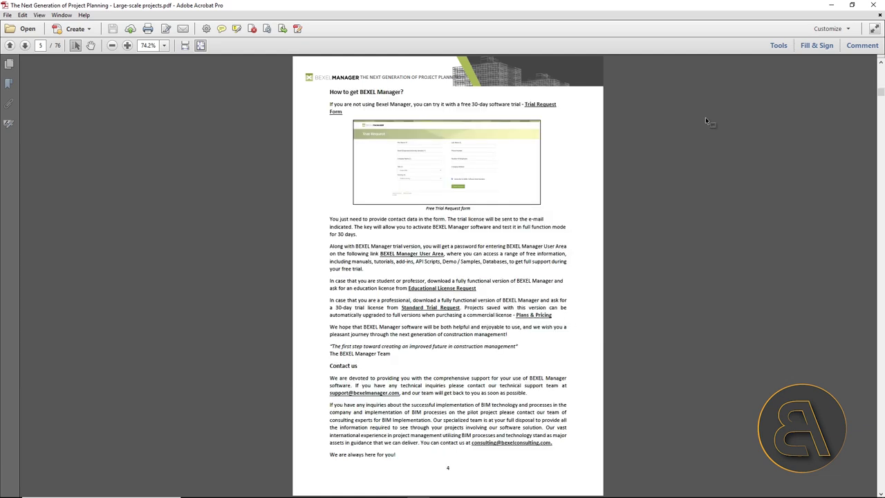
{"action": "key", "text": "Right"}
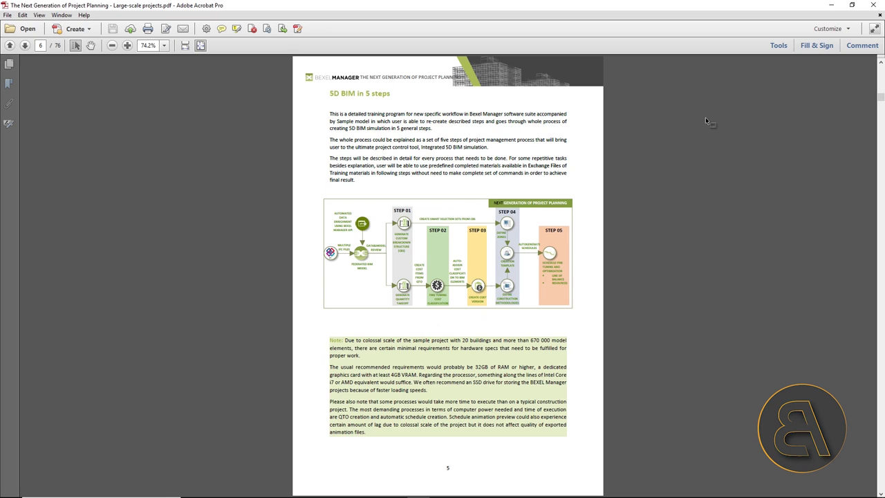
{"action": "key", "text": "Right"}
{"action": "key", "text": "Right"}
{"action": "key", "text": "Right"}
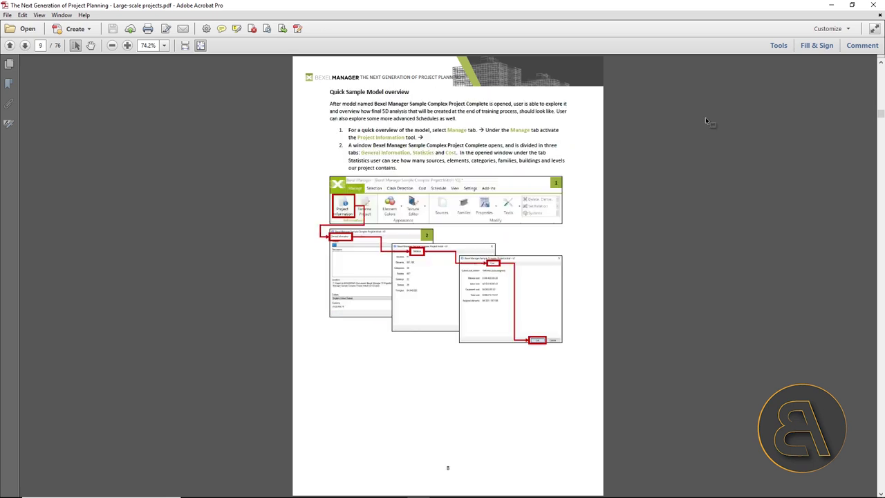
{"action": "key", "text": "Right"}
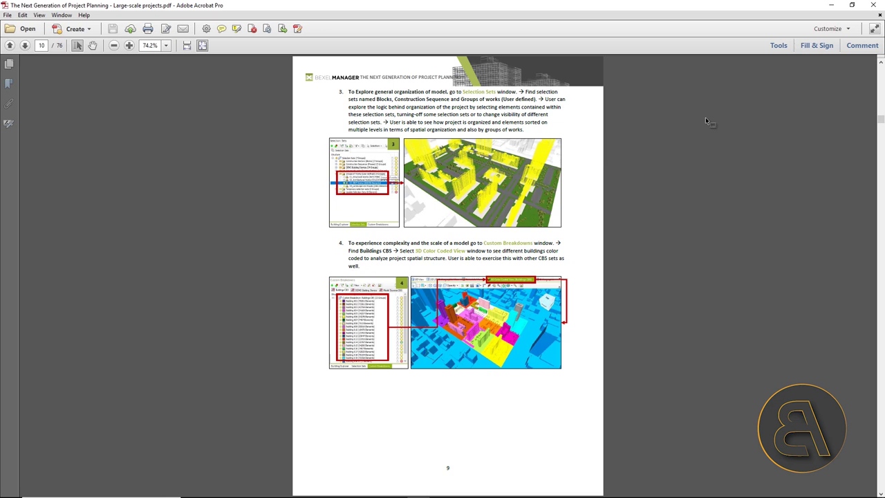
{"action": "key", "text": "Right"}
{"action": "key", "text": "Right"}
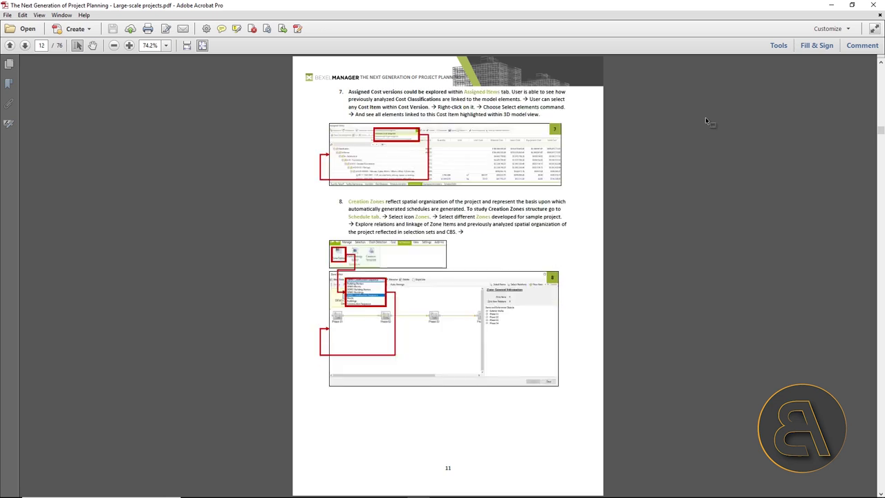
{"action": "key", "text": "Right"}
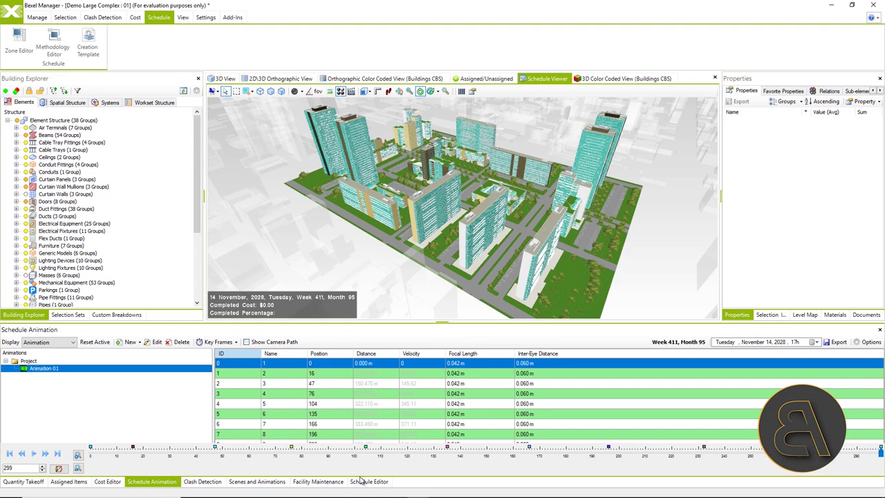
Show the schedule's Gantt chart with every task expanded and scroll through it
{"action": "left_click", "coordinate": [368, 481]}
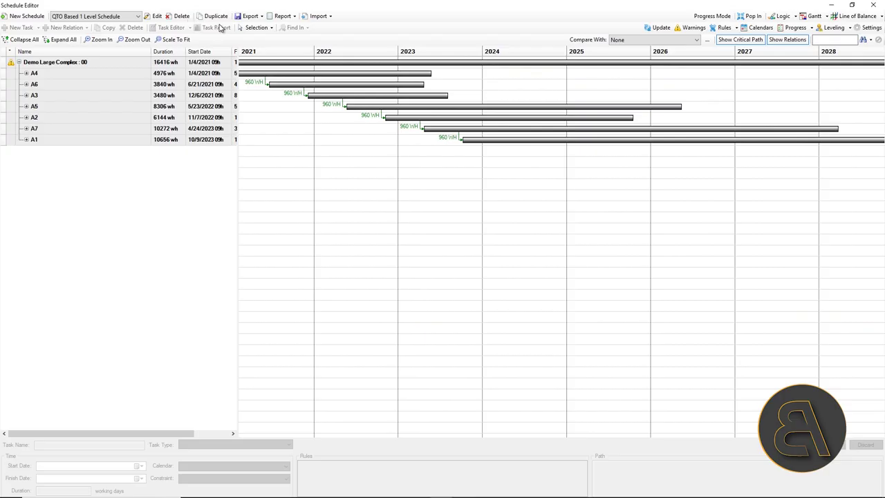
{"action": "left_click", "coordinate": [59, 40]}
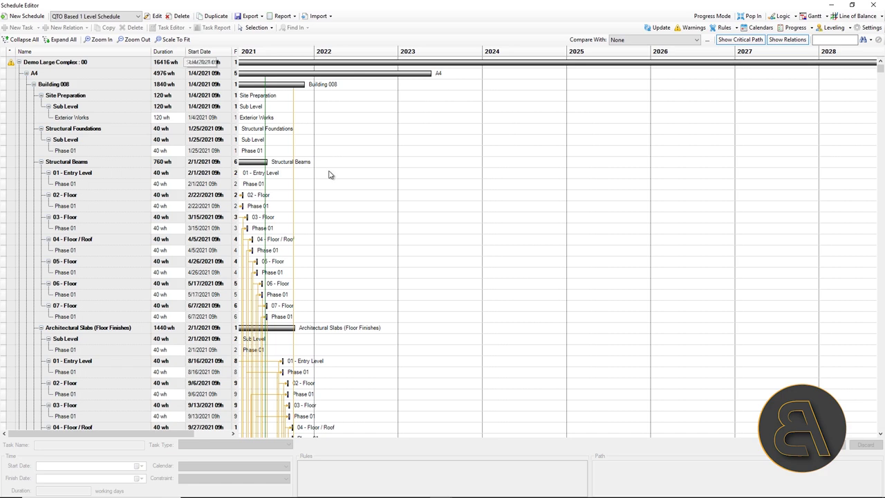
{"action": "scroll", "coordinate": [366, 178], "scroll_direction": "down", "scroll_amount": 20}
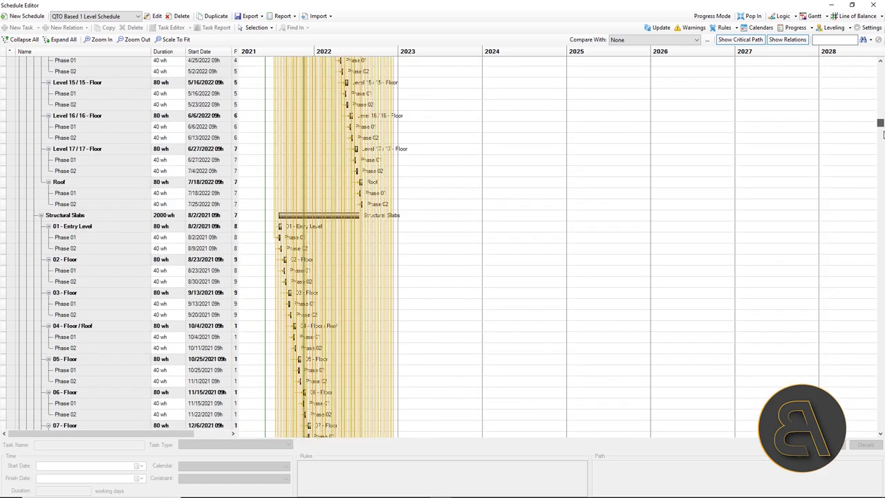
{"action": "scroll", "coordinate": [442, 247], "scroll_direction": "down", "scroll_amount": 20}
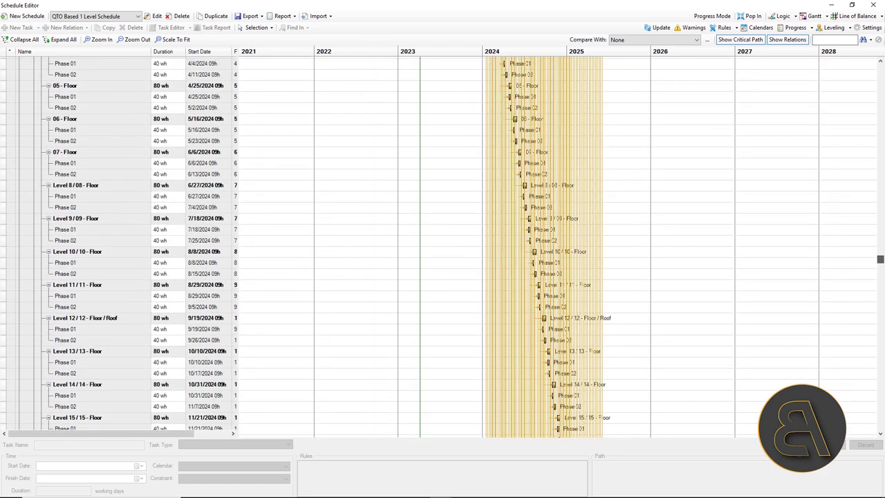
View the line-of-balance chart, return to Logic Gantt, and dock the schedule below the model
{"action": "left_click", "coordinate": [856, 16]}
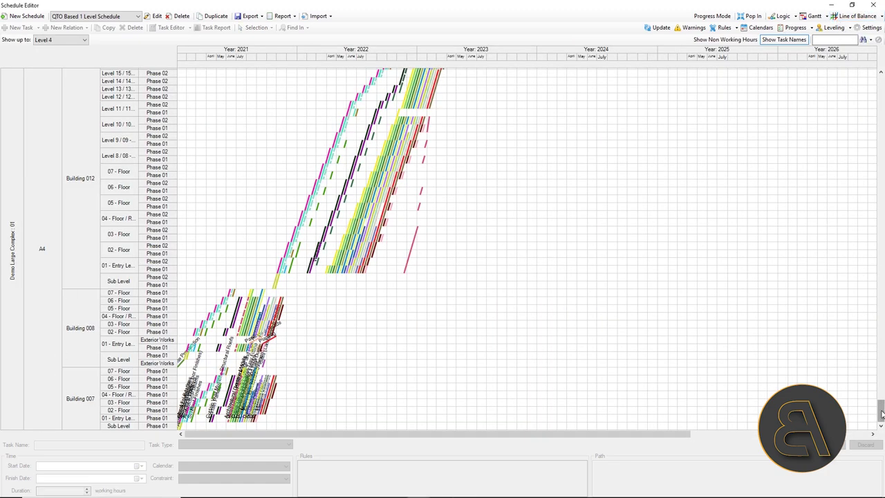
{"action": "left_click_drag", "start_coordinate": [880, 409], "coordinate": [880, 235]}
{"action": "left_click", "coordinate": [773, 17]}
{"action": "left_click", "coordinate": [751, 16]}
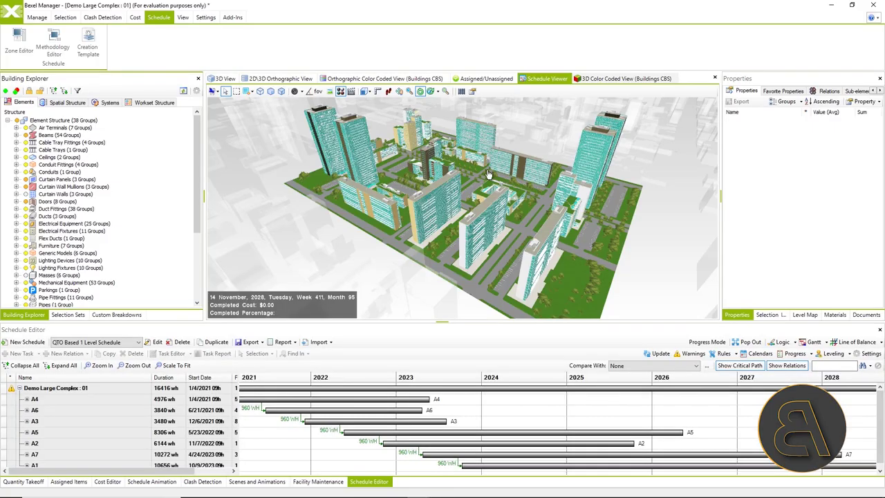
Select the QTO Based LOB Methodology Complex in the methodology editor
{"action": "left_click", "coordinate": [50, 45]}
{"action": "left_click", "coordinate": [104, 16]}
{"action": "left_click", "coordinate": [88, 33]}
{"action": "left_click_drag", "start_coordinate": [51, 476], "coordinate": [190, 477]}
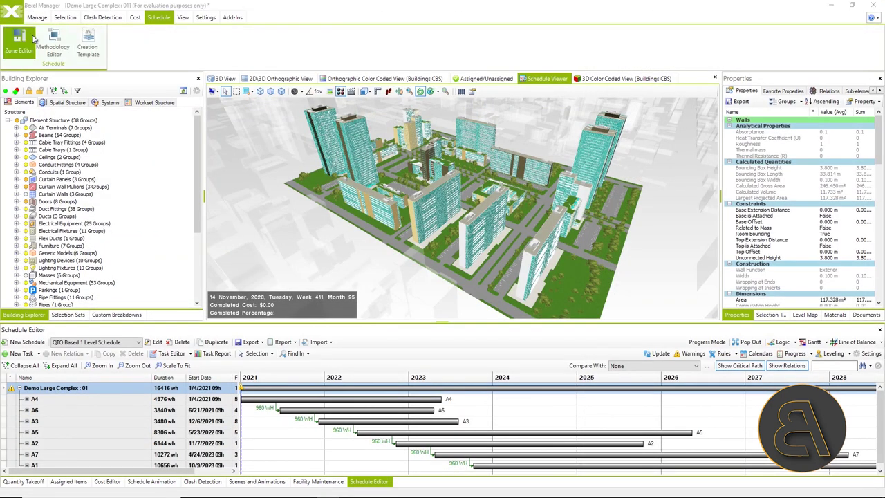
Check the DEMO Blocks and DEMO Building Storeys zones, then choose DEMO Buildings
{"action": "left_click", "coordinate": [32, 39]}
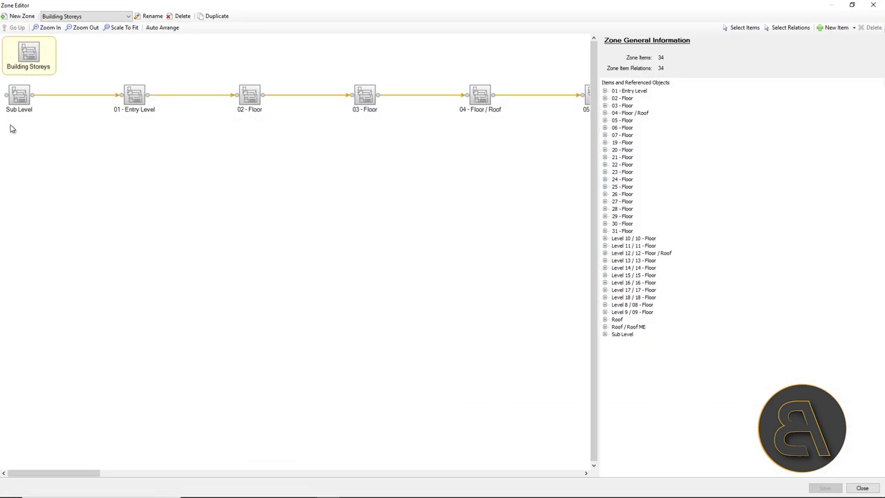
{"action": "left_click", "coordinate": [128, 16]}
{"action": "left_click", "coordinate": [119, 33]}
{"action": "left_click", "coordinate": [128, 16]}
{"action": "left_click", "coordinate": [112, 40]}
{"action": "mouse_move", "coordinate": [89, 479]}
{"action": "left_mouse_down"}
{"action": "mouse_move", "coordinate": [120, 480]}
{"action": "mouse_move", "coordinate": [81, 480]}
{"action": "left_mouse_up"}
{"action": "left_click", "coordinate": [122, 16]}
{"action": "left_click", "coordinate": [117, 46]}
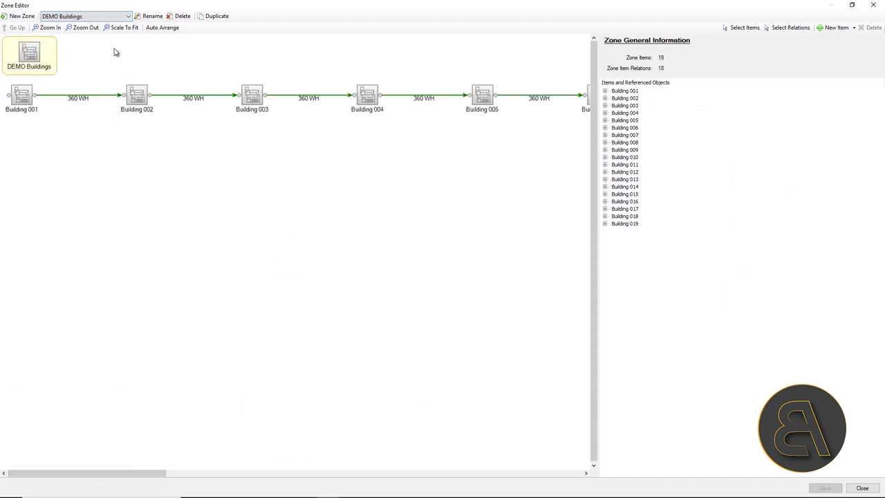
{"action": "left_click", "coordinate": [873, 5]}
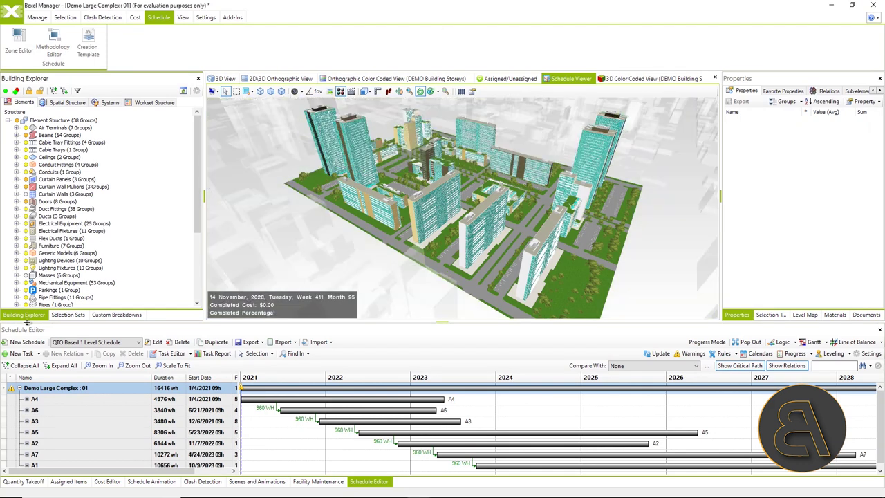
Colour the model by the Buildings CBS custom breakdown
{"action": "left_click", "coordinate": [116, 315]}
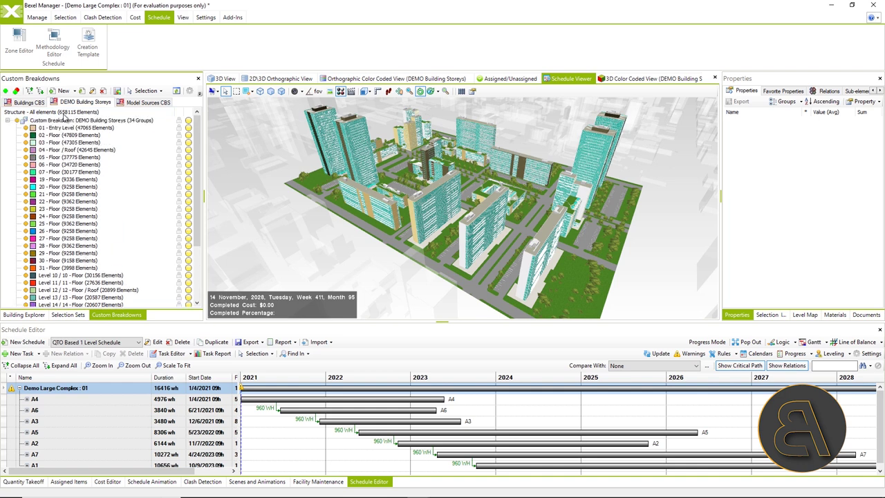
{"action": "left_click", "coordinate": [22, 104]}
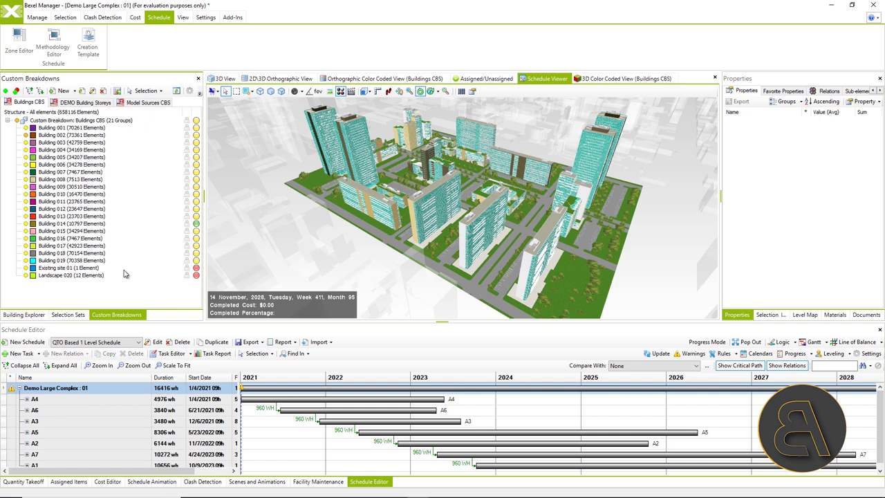
{"action": "left_click", "coordinate": [24, 315]}
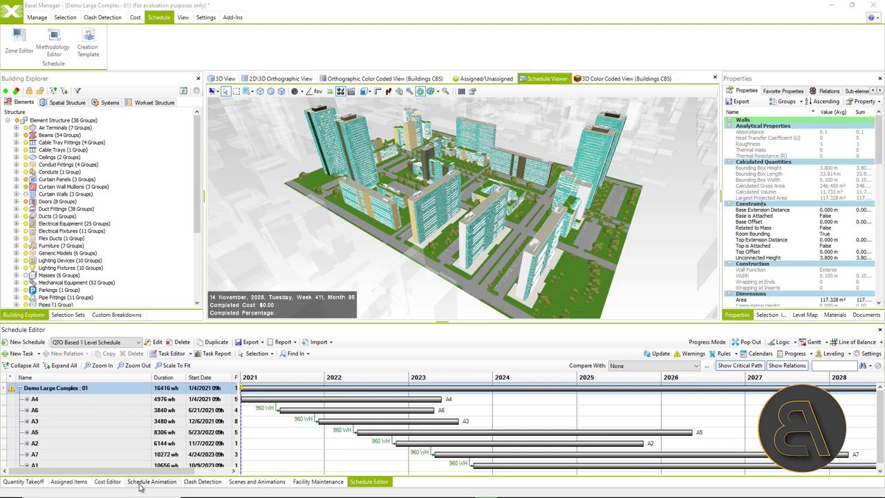
Show the QTO Based Classification in the Cost Editor with every level expanded
{"action": "left_click", "coordinate": [107, 481]}
{"action": "left_click", "coordinate": [203, 356]}
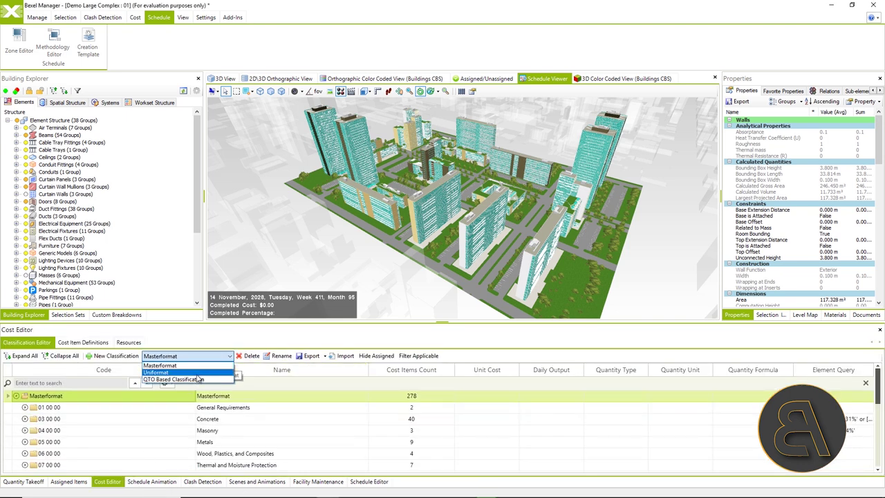
{"action": "left_click", "coordinate": [186, 378]}
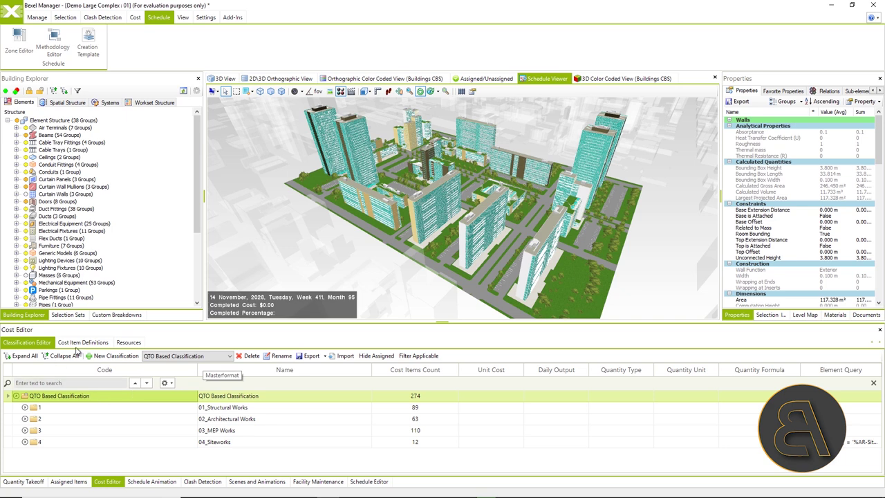
{"action": "left_click", "coordinate": [21, 356]}
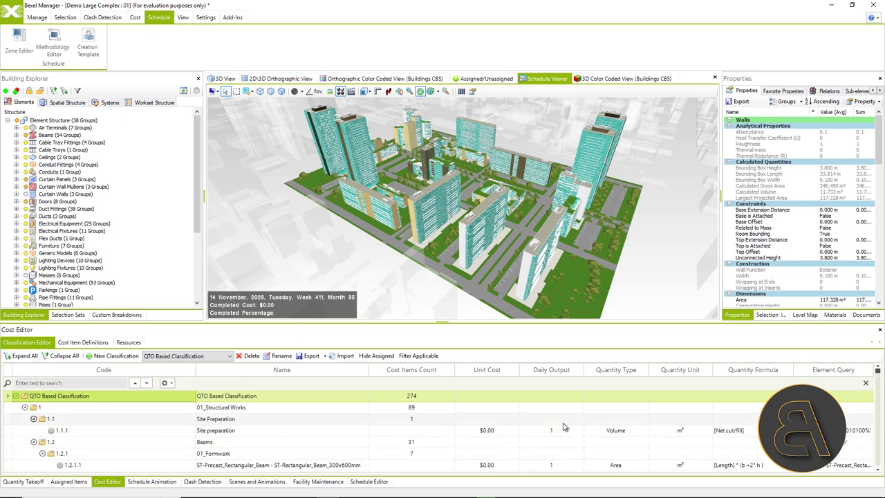
{"action": "scroll", "coordinate": [563, 426], "scroll_direction": "down", "scroll_amount": 6}
{"action": "scroll", "coordinate": [564, 427], "scroll_direction": "up", "scroll_amount": 6}
Load the DEMO QTO (WBS) Based Cost Structure takeoff's element counts
{"action": "left_click", "coordinate": [34, 483]}
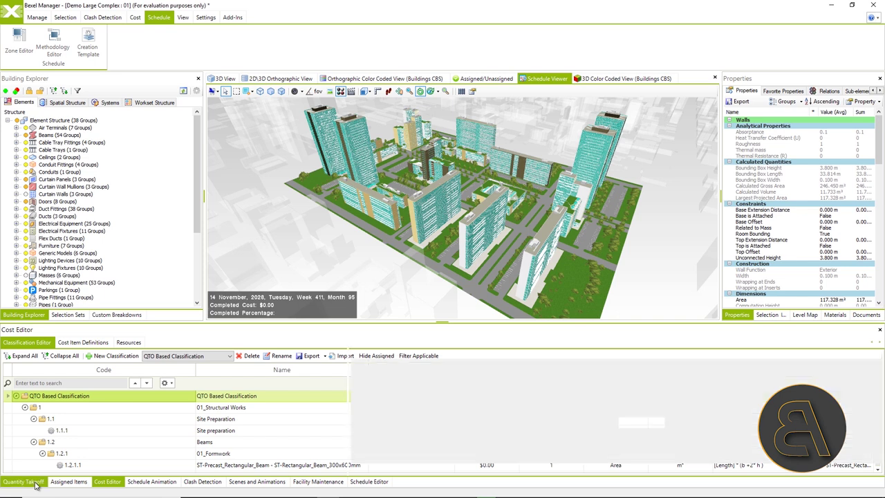
{"action": "left_click", "coordinate": [89, 368]}
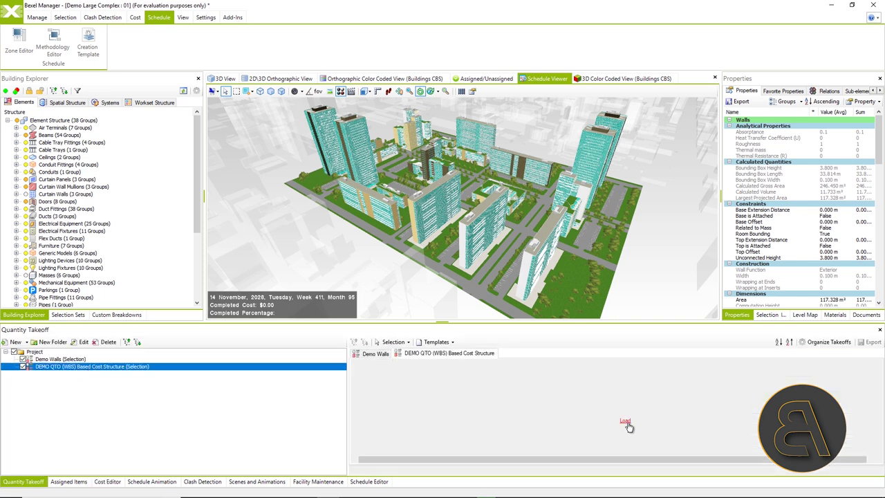
{"action": "left_click", "coordinate": [625, 422]}
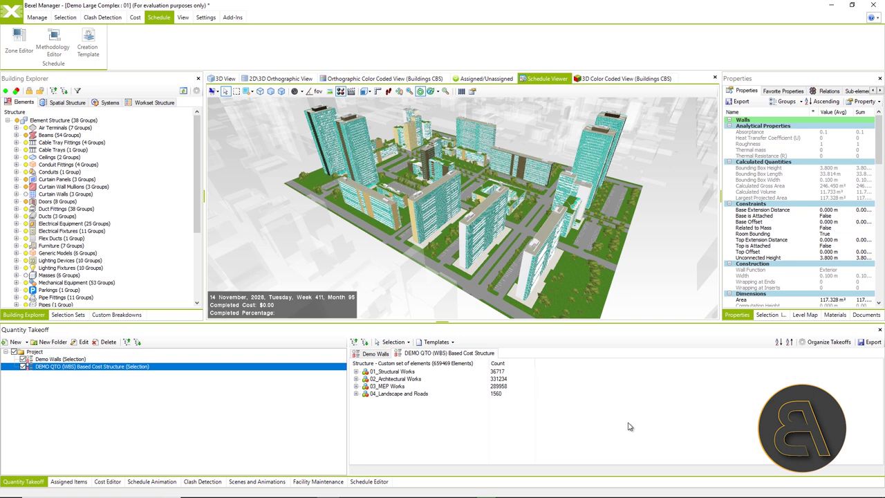
Expand 01_Structural Works and 02_Architectural Works and inspect the Beams group
{"action": "left_click", "coordinate": [356, 372]}
{"action": "left_click", "coordinate": [357, 433]}
{"action": "scroll", "coordinate": [373, 423], "scroll_direction": "down", "scroll_amount": 1}
{"action": "scroll", "coordinate": [373, 423], "scroll_direction": "down", "scroll_amount": 3}
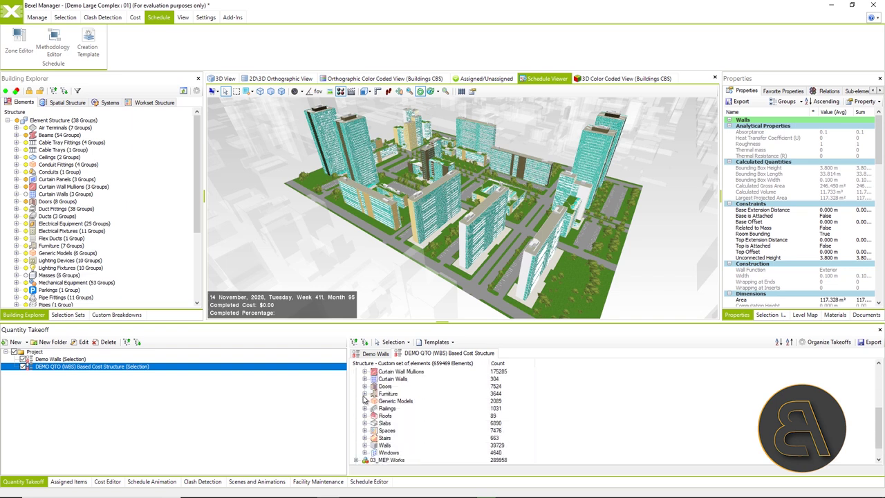
{"action": "scroll", "coordinate": [365, 396], "scroll_direction": "up", "scroll_amount": 4}
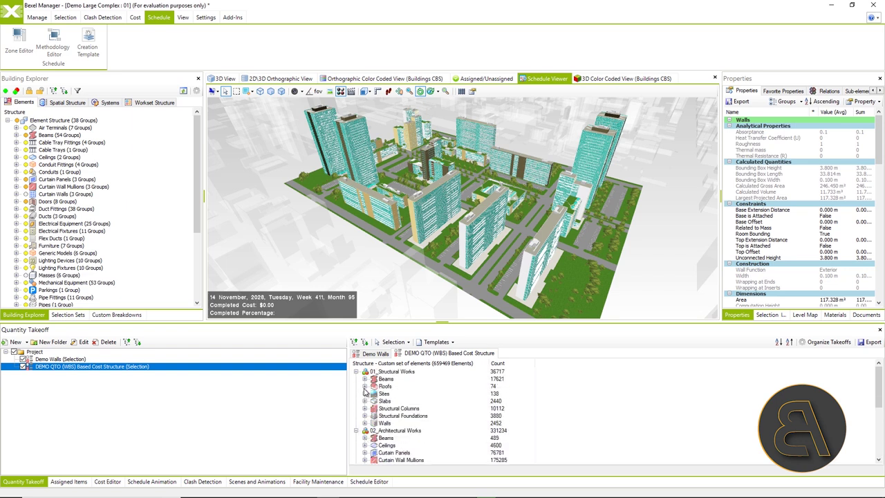
{"action": "left_click", "coordinate": [364, 380]}
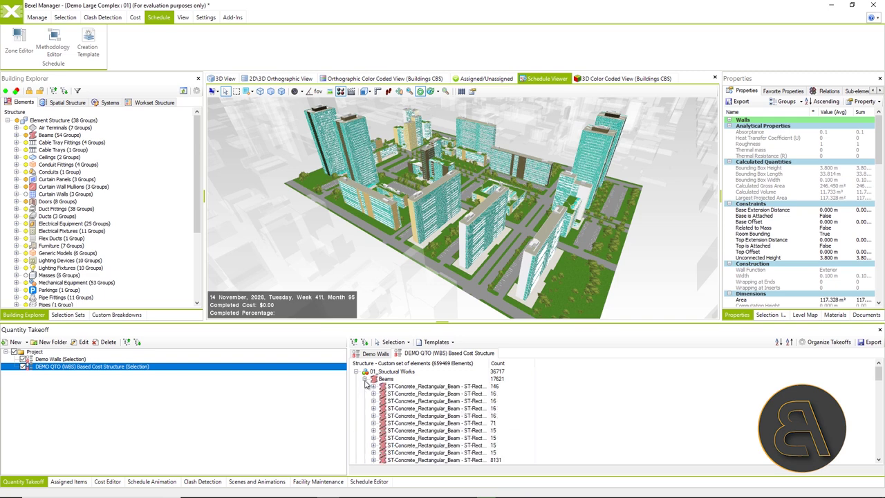
{"action": "left_click", "coordinate": [365, 380]}
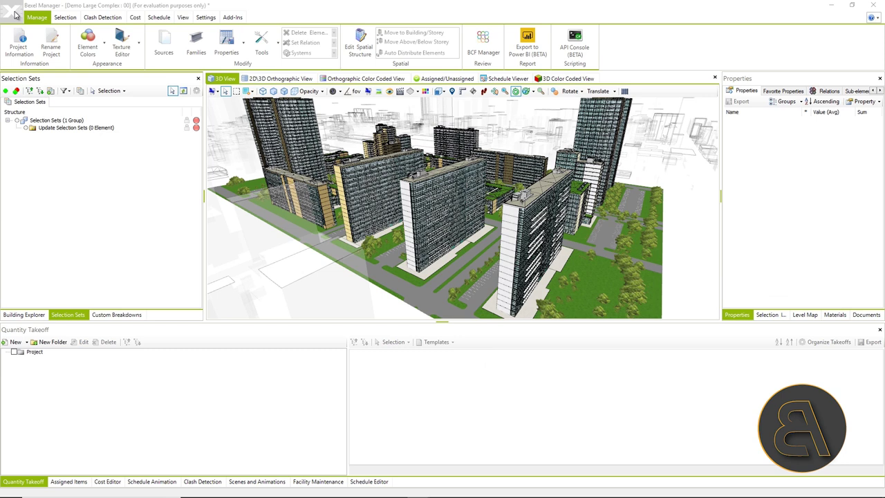
Import the Selection Sets from 01_Basic Selection Sets.bxf with the matched model sources
{"action": "left_click", "coordinate": [14, 13]}
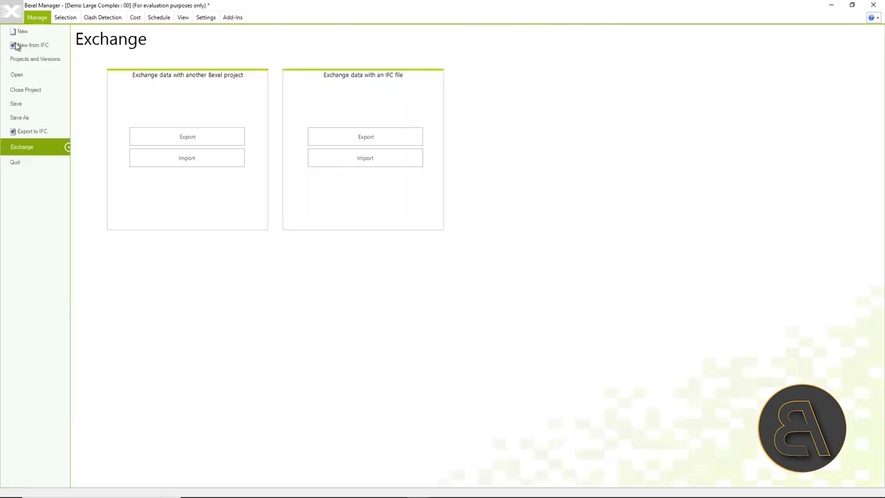
{"action": "left_click", "coordinate": [203, 158]}
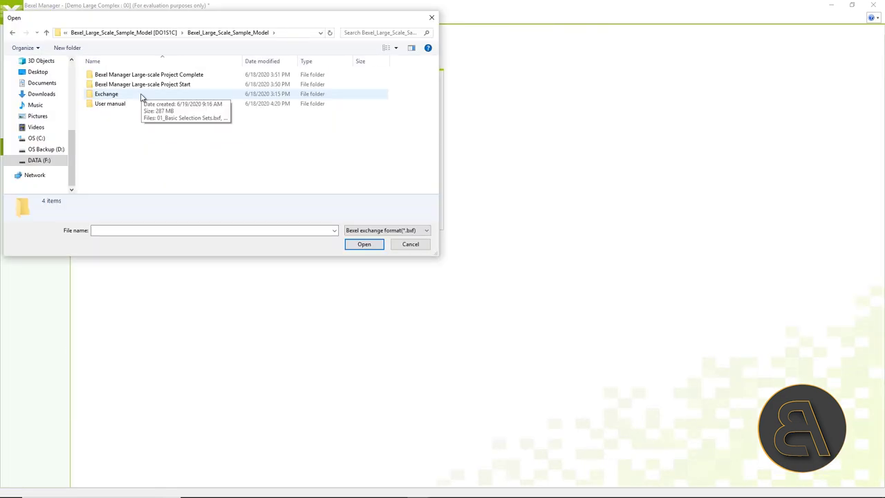
{"action": "double_click", "coordinate": [142, 95]}
{"action": "left_click", "coordinate": [147, 76]}
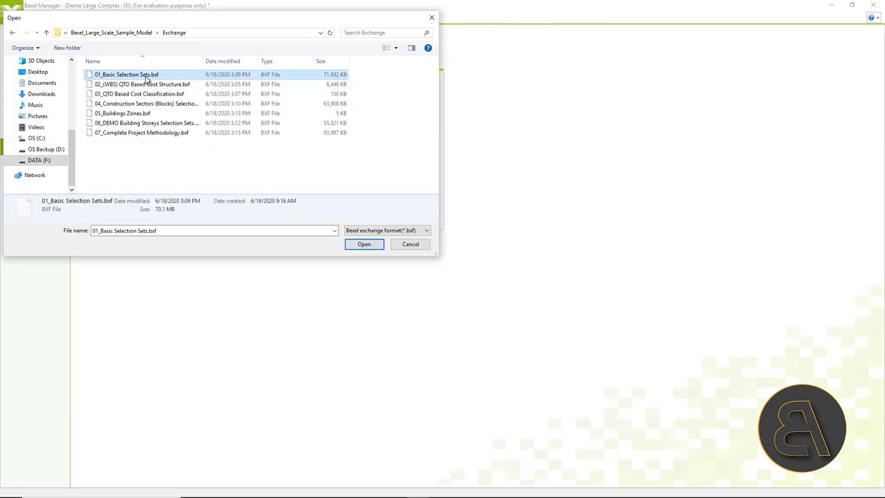
{"action": "left_click", "coordinate": [359, 243]}
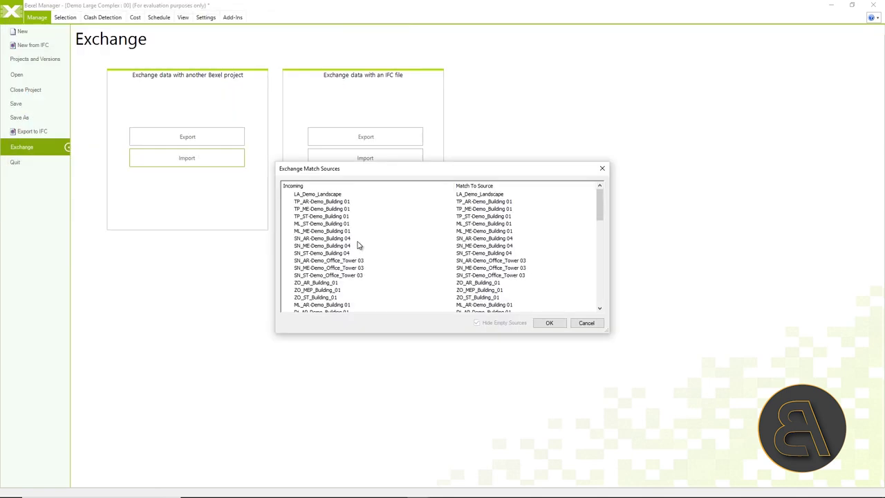
{"action": "left_click_drag", "start_coordinate": [599, 208], "coordinate": [598, 296]}
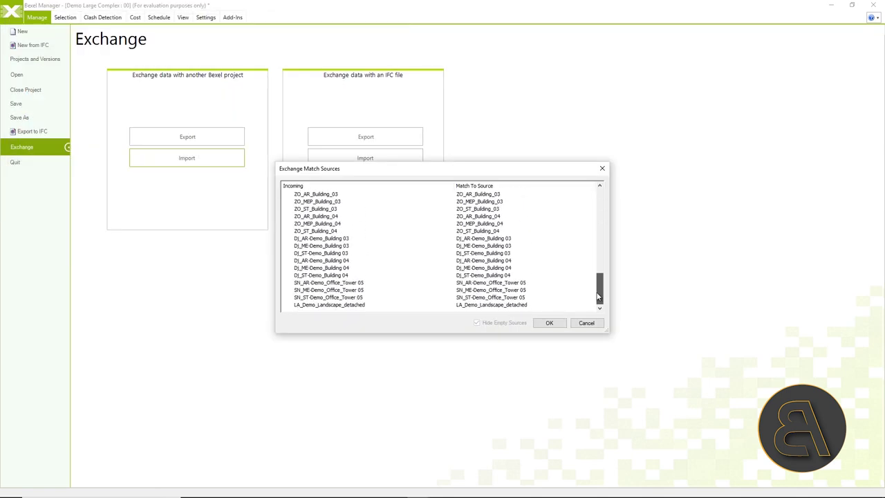
{"action": "left_click", "coordinate": [550, 323]}
{"action": "left_click", "coordinate": [286, 136]}
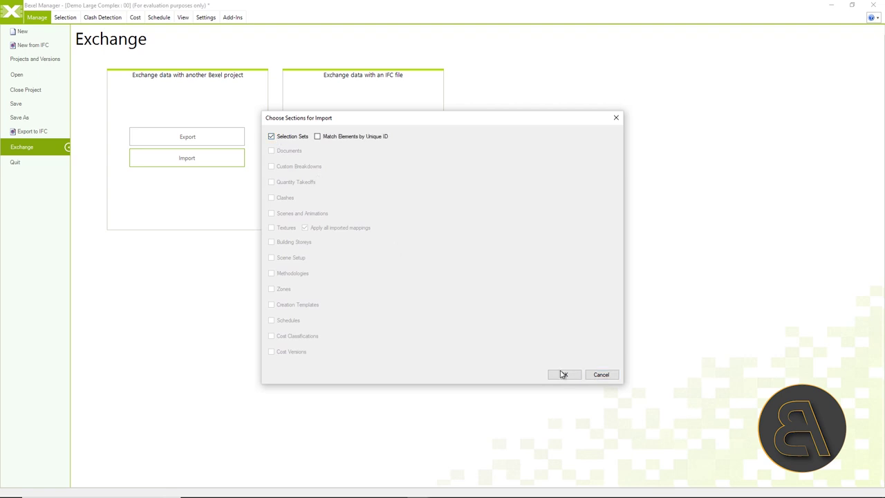
{"action": "left_click", "coordinate": [563, 374]}
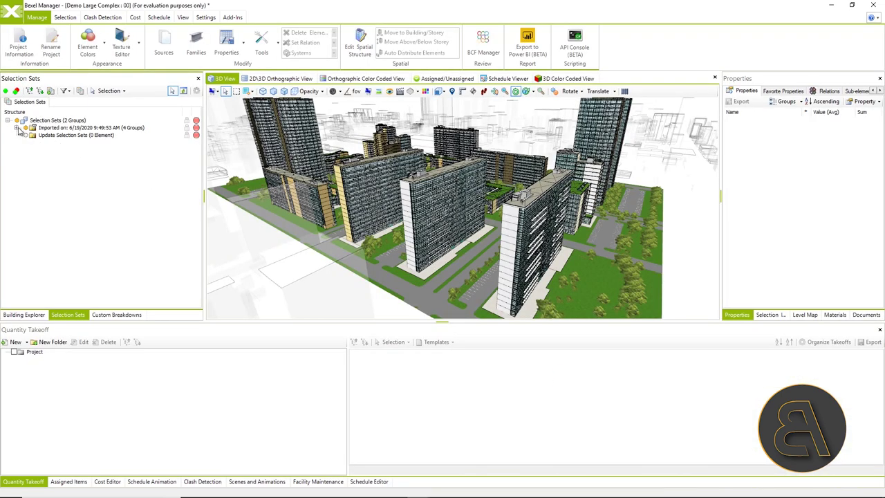
Select all elements of the Groups of Works (User defined) selection sets
{"action": "left_click", "coordinate": [17, 128]}
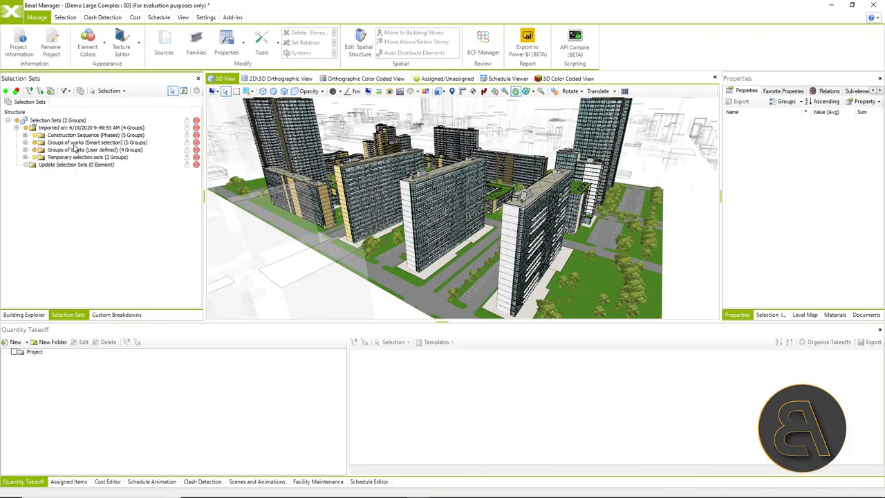
{"action": "left_click", "coordinate": [25, 149]}
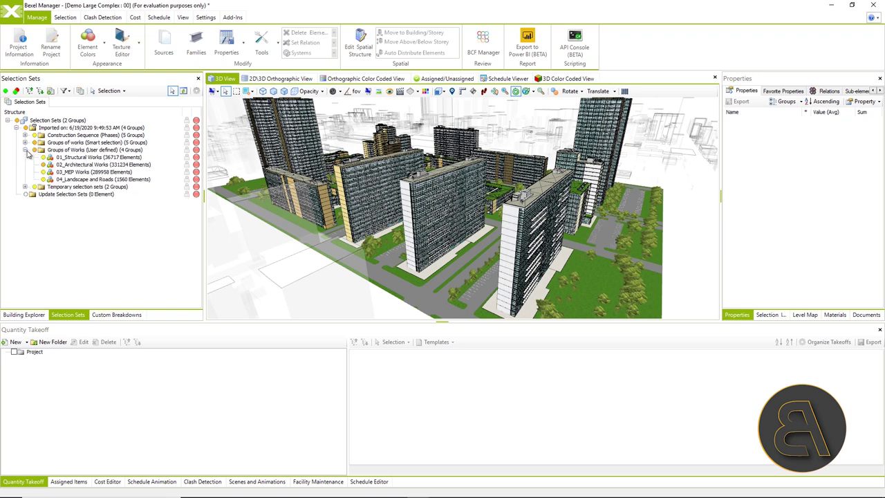
{"action": "left_click", "coordinate": [97, 150]}
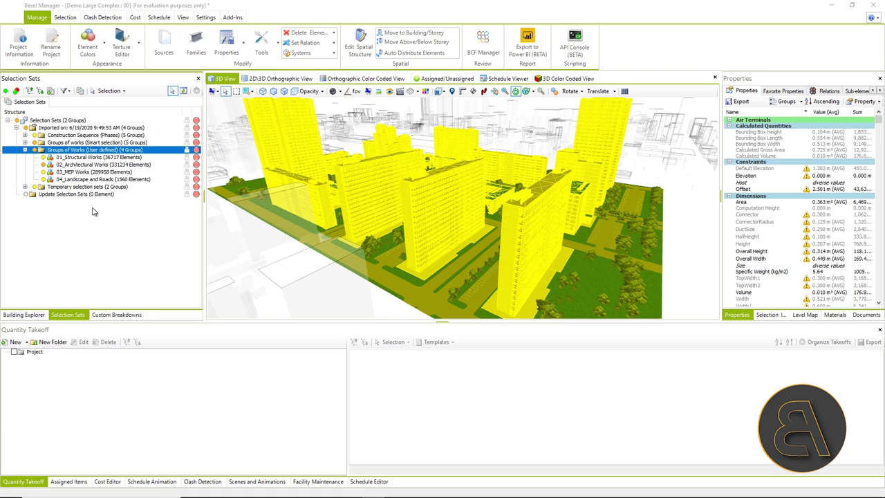
Create a blank quantity takeoff named DEMO QTO (WBS) Based Cost Structure
{"action": "left_click", "coordinate": [27, 342]}
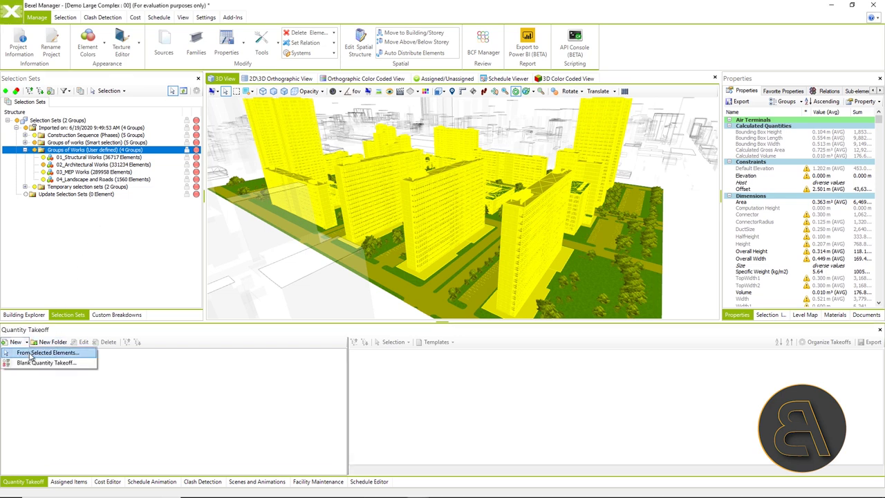
{"action": "left_click", "coordinate": [30, 354]}
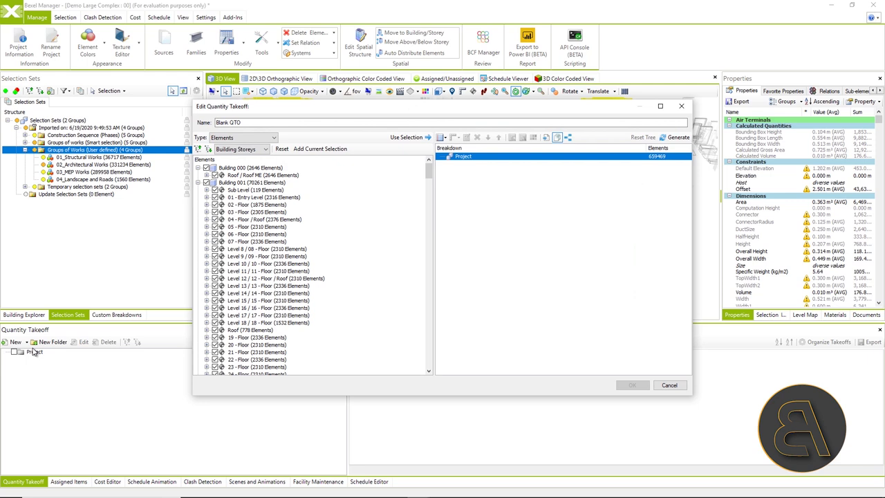
{"action": "left_click_drag", "start_coordinate": [242, 122], "coordinate": [190, 123]}
{"action": "type", "text": "DEMO QTO (WBS) Based Cost Structure"}
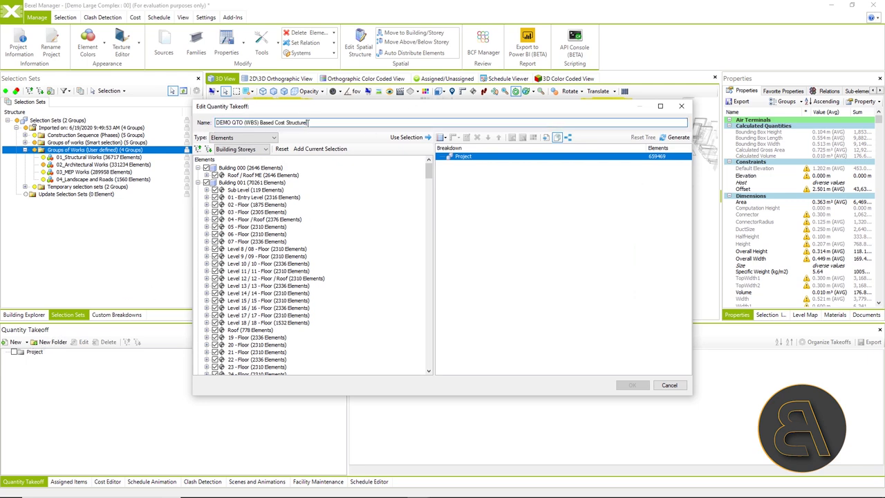
Group the takeoff by the four user-defined Groups of Works selection sets
{"action": "right_click", "coordinate": [491, 159]}
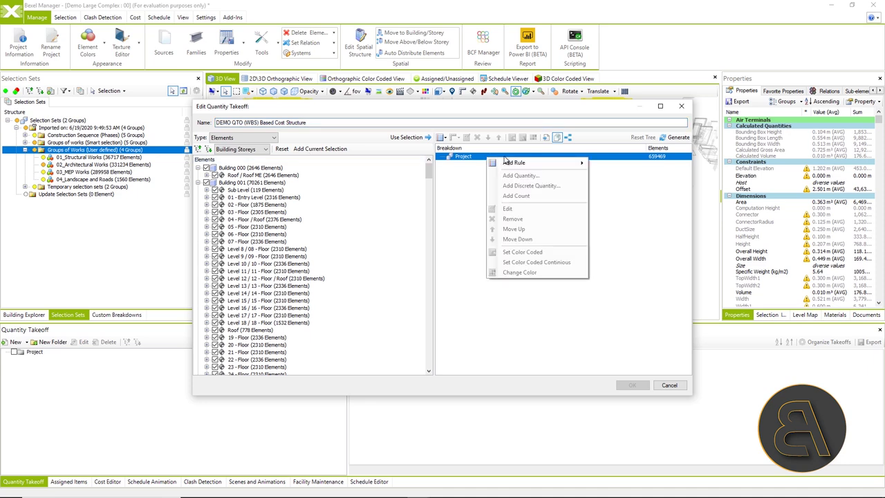
{"action": "mouse_move", "coordinate": [533, 166]}
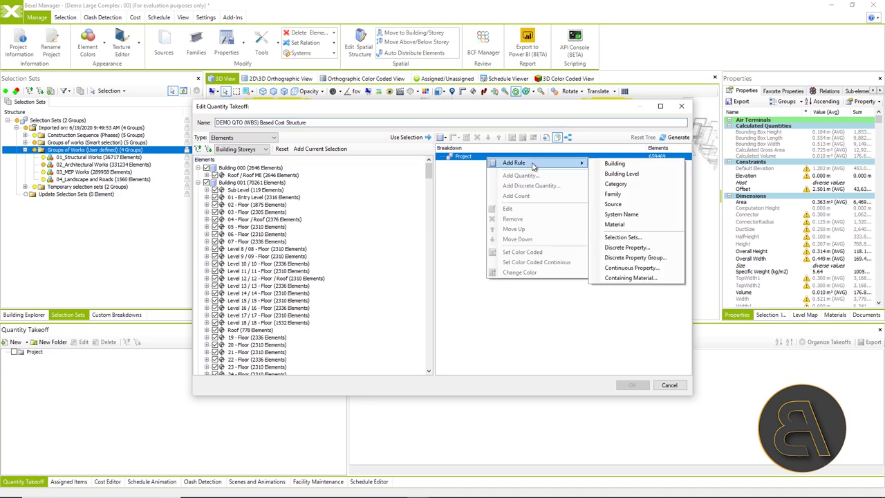
{"action": "left_click", "coordinate": [653, 237]}
{"action": "left_click", "coordinate": [322, 134]}
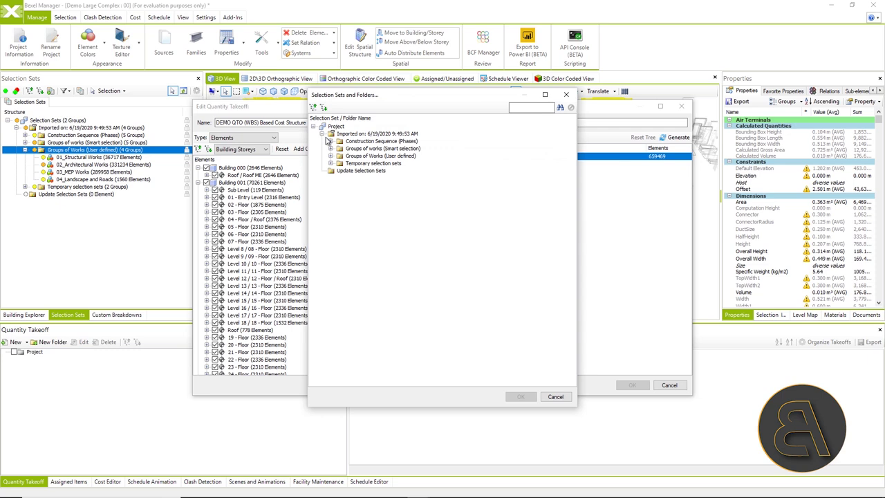
{"action": "left_click", "coordinate": [331, 155]}
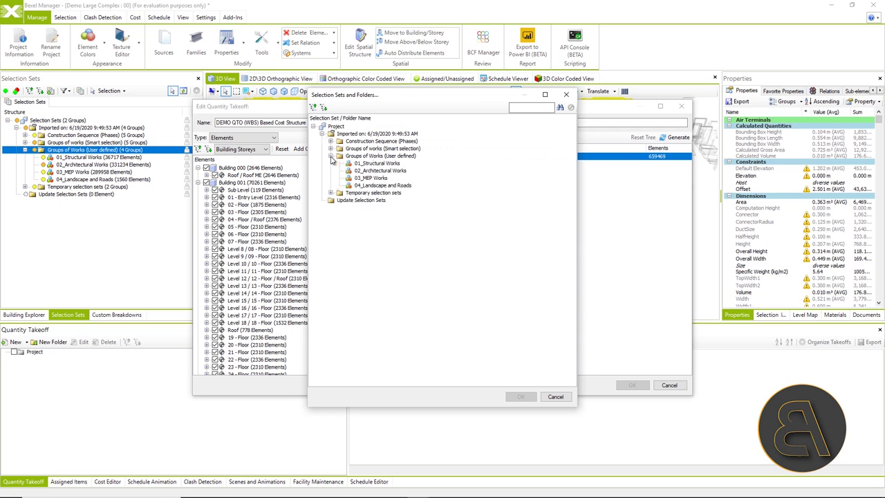
{"action": "left_click", "coordinate": [377, 170]}
{"action": "left_click", "coordinate": [380, 186], "text": "shift"}
{"action": "left_click", "coordinate": [521, 396]}
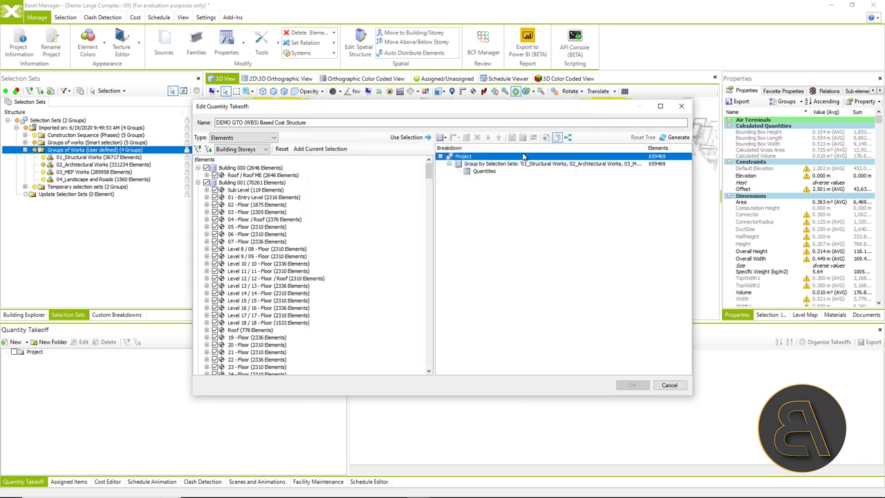
Add Group by Category and, beneath it, Group by Family rules
{"action": "right_click", "coordinate": [500, 166]}
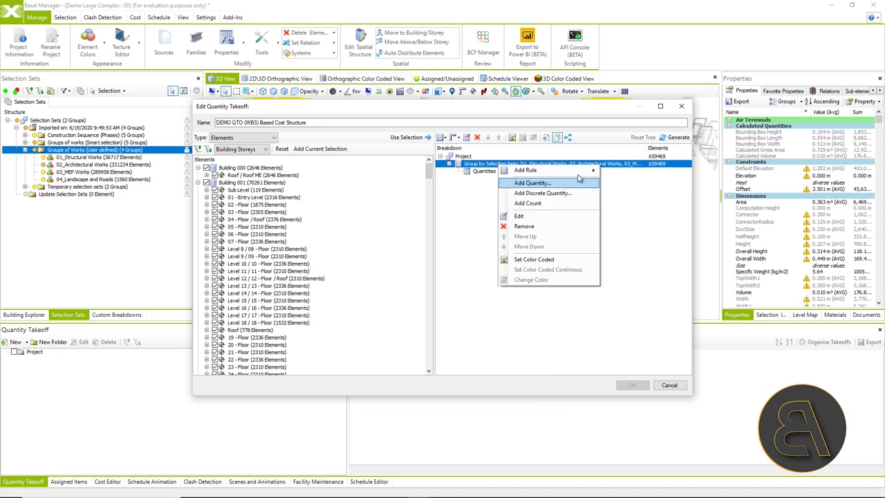
{"action": "mouse_move", "coordinate": [582, 172]}
{"action": "left_click", "coordinate": [651, 191]}
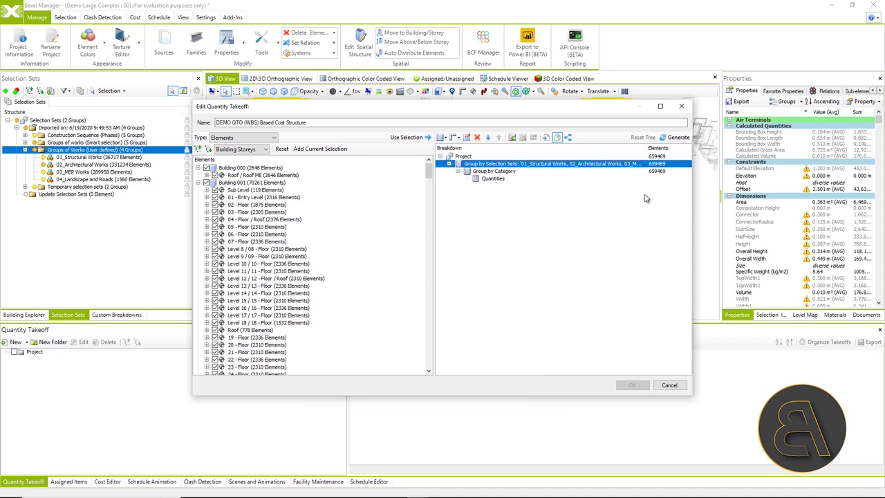
{"action": "right_click", "coordinate": [510, 173]}
{"action": "mouse_move", "coordinate": [533, 178]}
{"action": "left_click", "coordinate": [648, 210]}
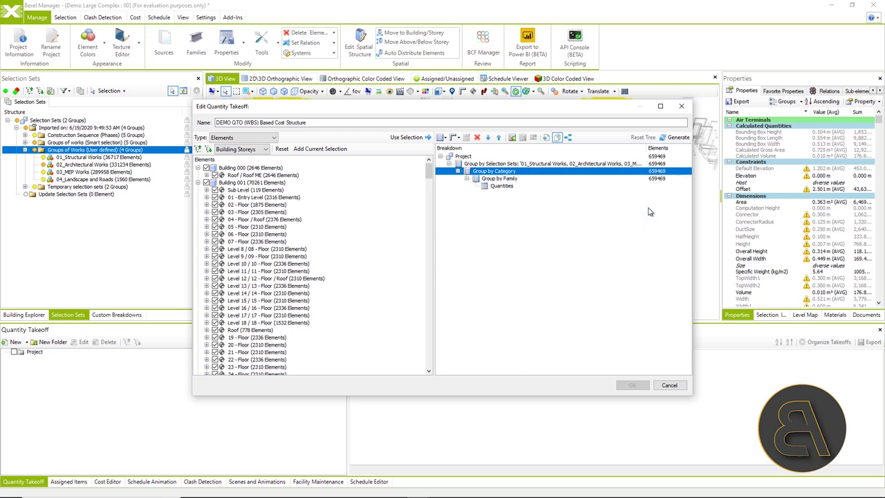
{"action": "left_click", "coordinate": [512, 180]}
Add a Count quantity, look at the Area and Volume quantities, and add neither
{"action": "right_click", "coordinate": [515, 186]}
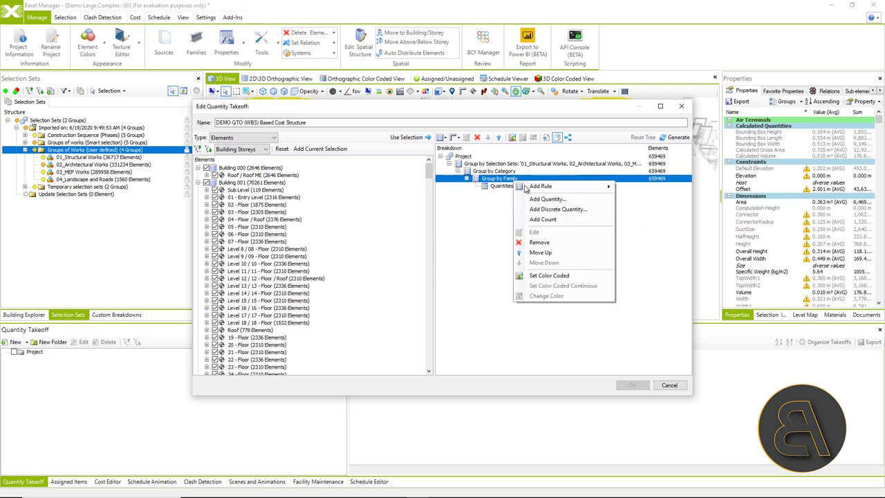
{"action": "left_click", "coordinate": [579, 214]}
{"action": "left_click", "coordinate": [510, 186]}
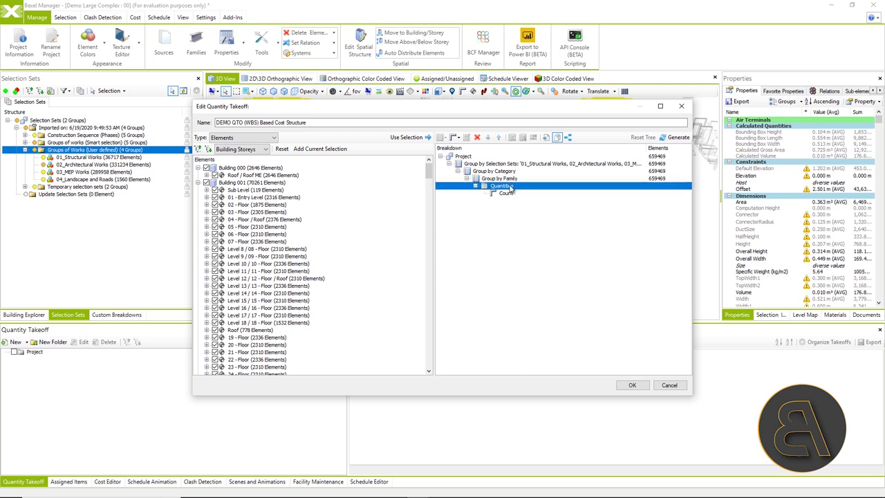
{"action": "right_click", "coordinate": [510, 186]}
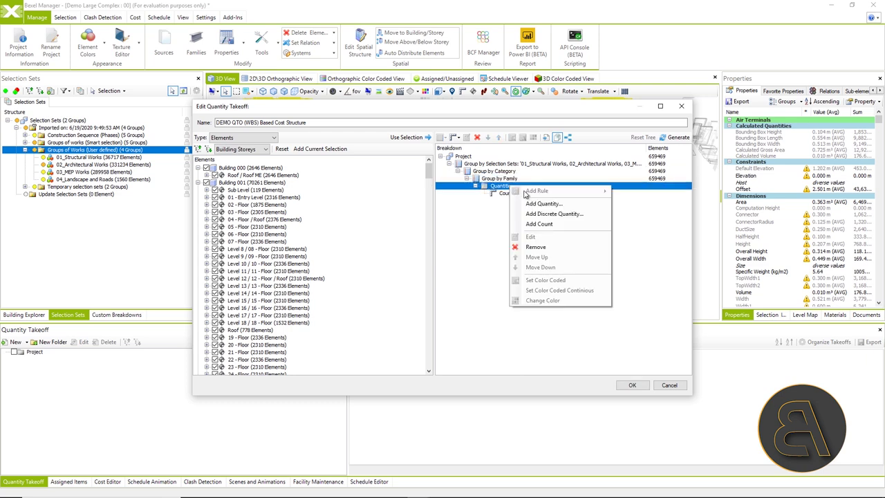
{"action": "left_click", "coordinate": [573, 205]}
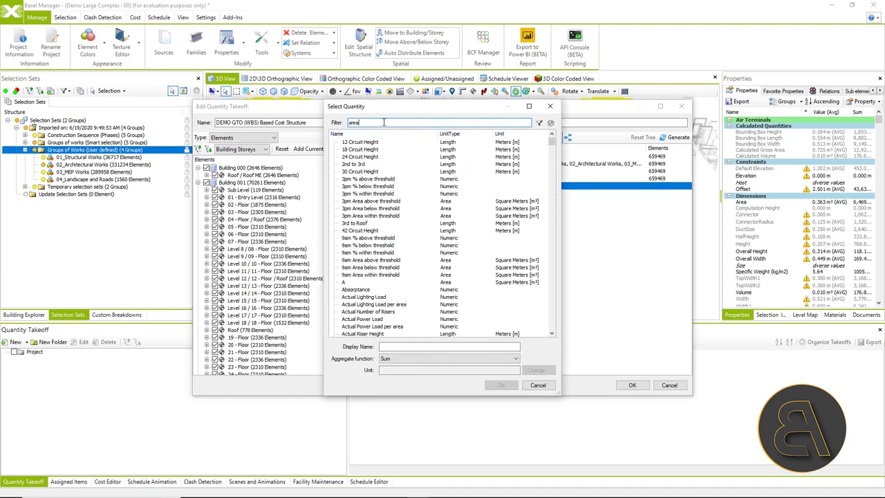
{"action": "left_click", "coordinate": [380, 209]}
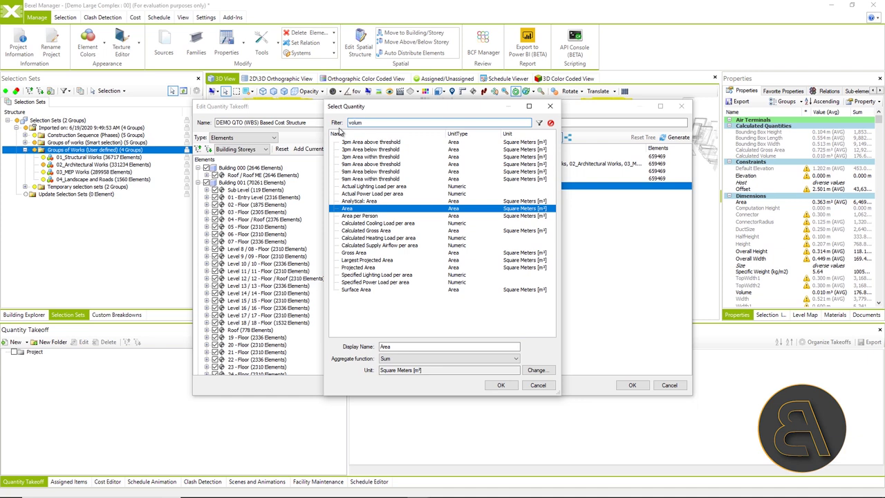
{"action": "type", "text": "volume"}
{"action": "left_click", "coordinate": [365, 157]}
{"action": "left_click", "coordinate": [542, 388]}
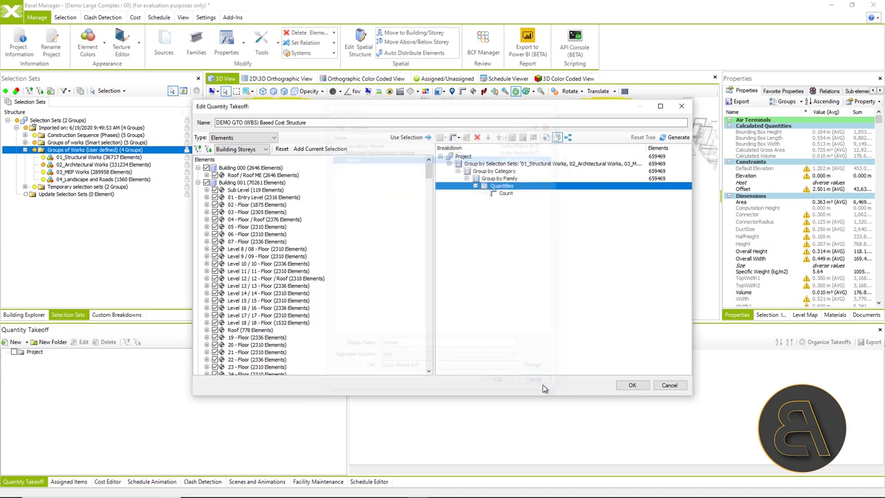
Save the takeoff and review counts for Structural, Architectural, MEP and Landscape and Roads works
{"action": "left_click", "coordinate": [632, 385]}
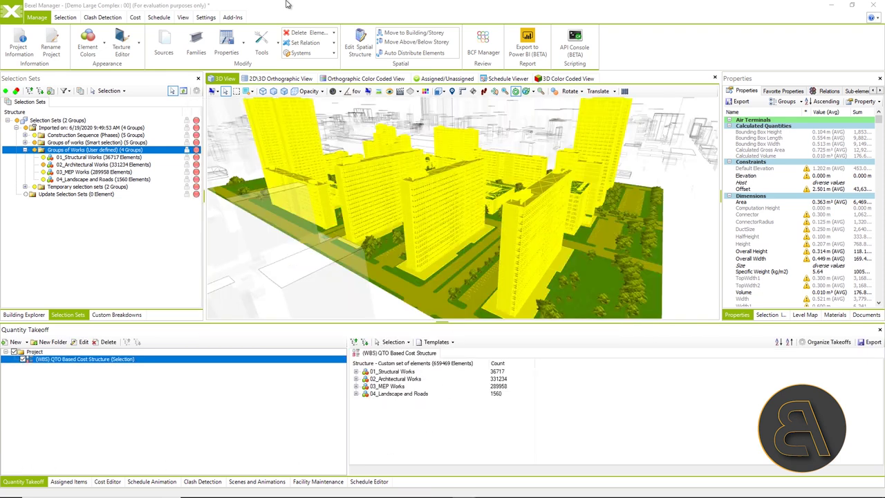
{"action": "left_click", "coordinate": [356, 371]}
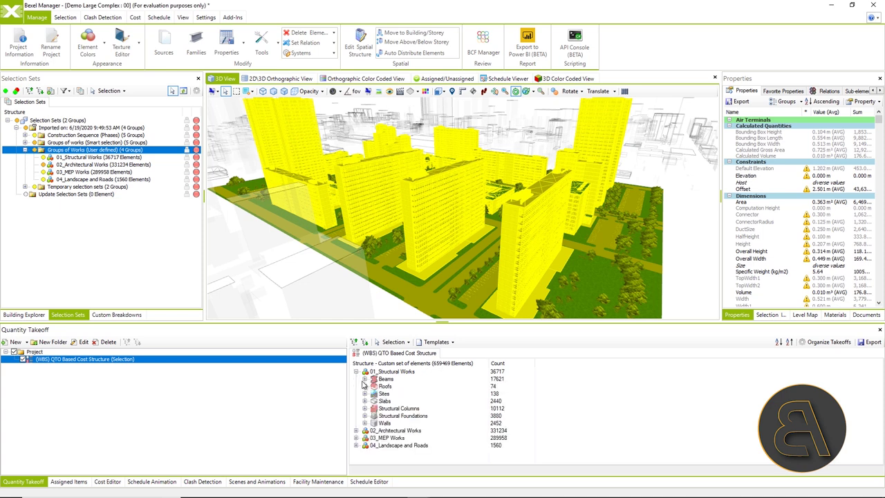
{"action": "left_click", "coordinate": [366, 379]}
{"action": "left_click", "coordinate": [365, 379]}
{"action": "left_click", "coordinate": [356, 371]}
{"action": "left_click", "coordinate": [355, 379]}
{"action": "left_click", "coordinate": [356, 379]}
{"action": "left_click", "coordinate": [356, 386]}
{"action": "left_click", "coordinate": [356, 386]}
{"action": "left_click", "coordinate": [356, 393]}
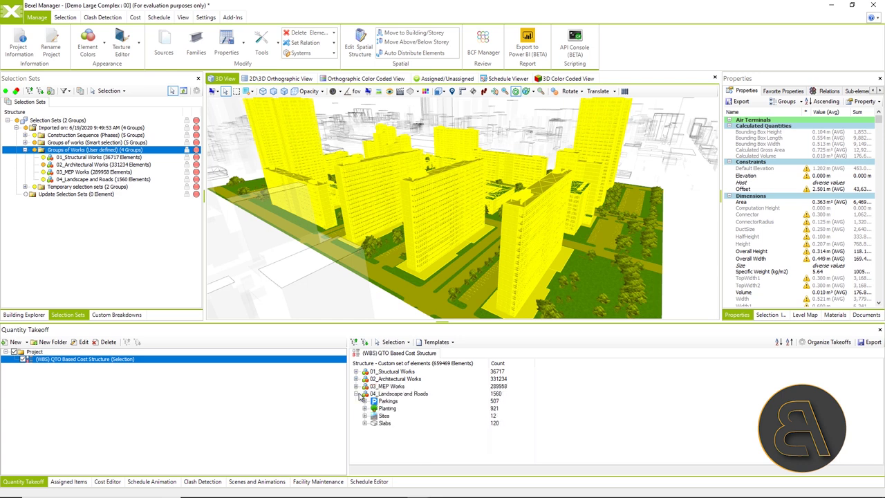
{"action": "left_click", "coordinate": [355, 393]}
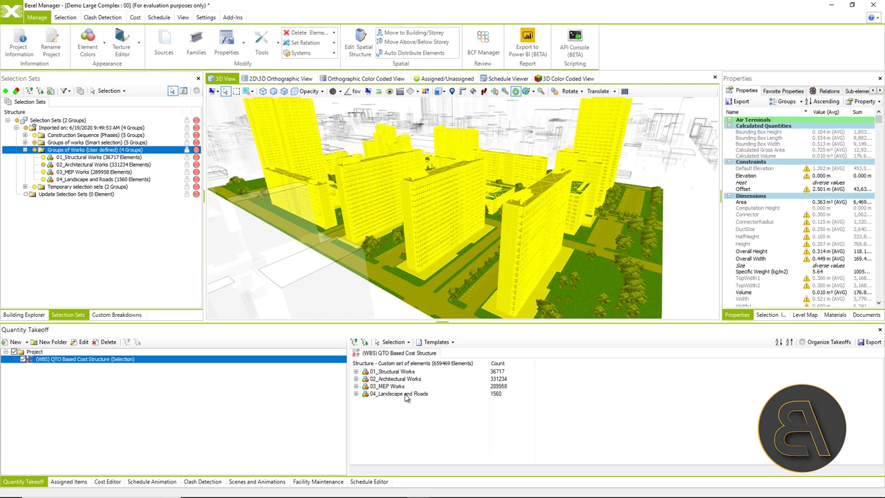
Create a new cost classification named DEMO QTO Based Classification
{"action": "left_click", "coordinate": [107, 481]}
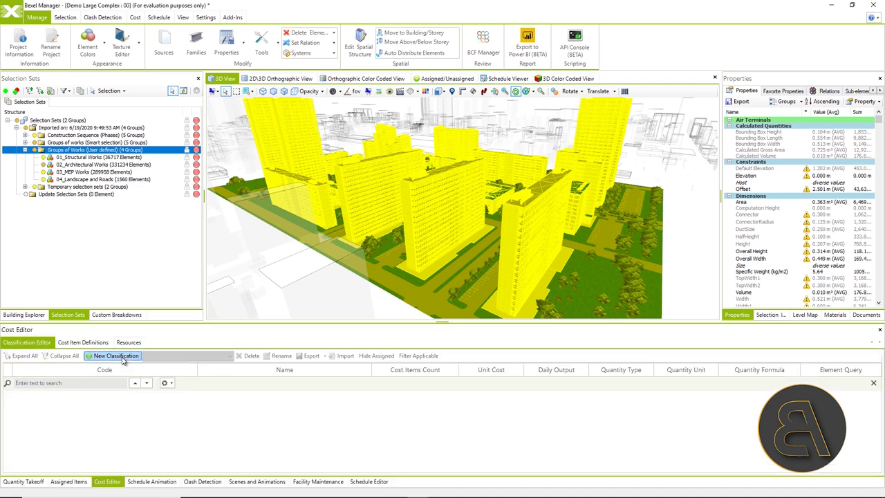
{"action": "left_click", "coordinate": [114, 355]}
{"action": "type", "text": "DEMO QTO Based Classification"}
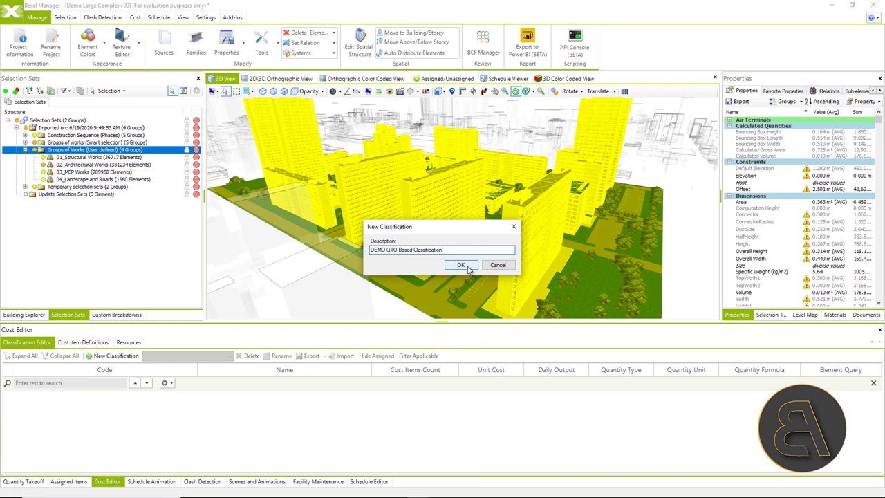
{"action": "left_click", "coordinate": [466, 266]}
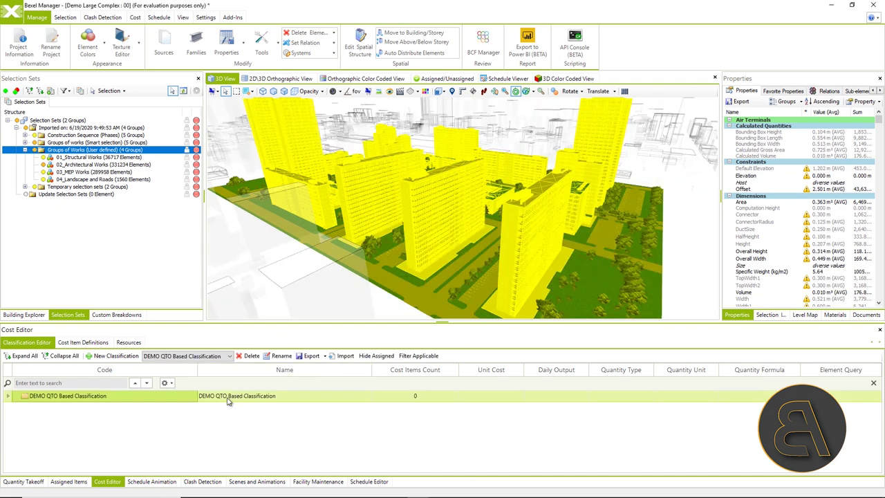
Generate cost items from the quantity takeoff using [Outline level] codes and a Count formula
{"action": "right_click", "coordinate": [65, 400]}
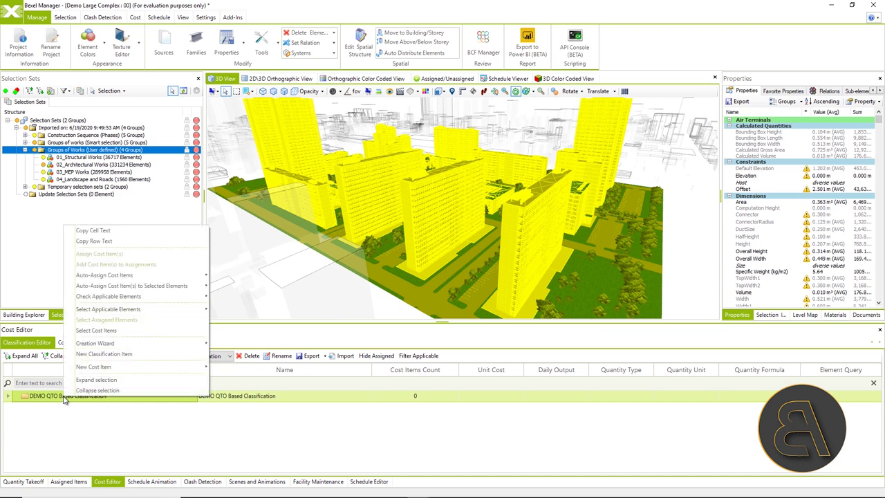
{"action": "mouse_move", "coordinate": [104, 342]}
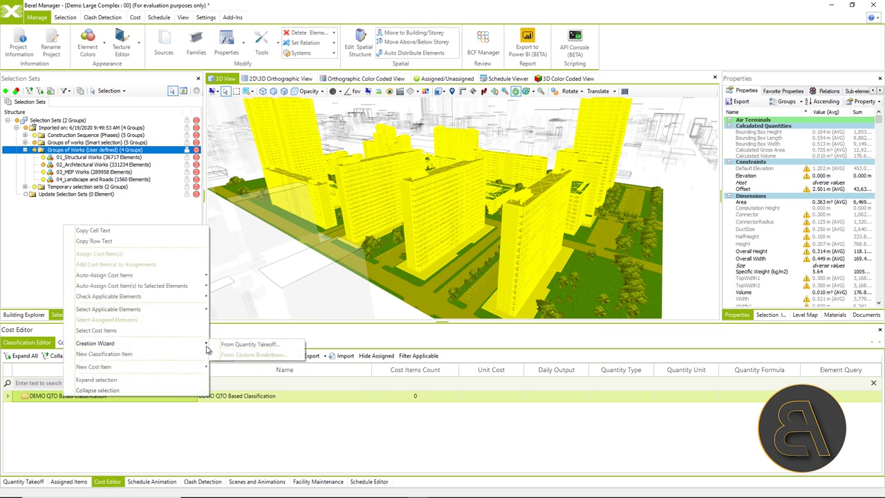
{"action": "left_click", "coordinate": [254, 346]}
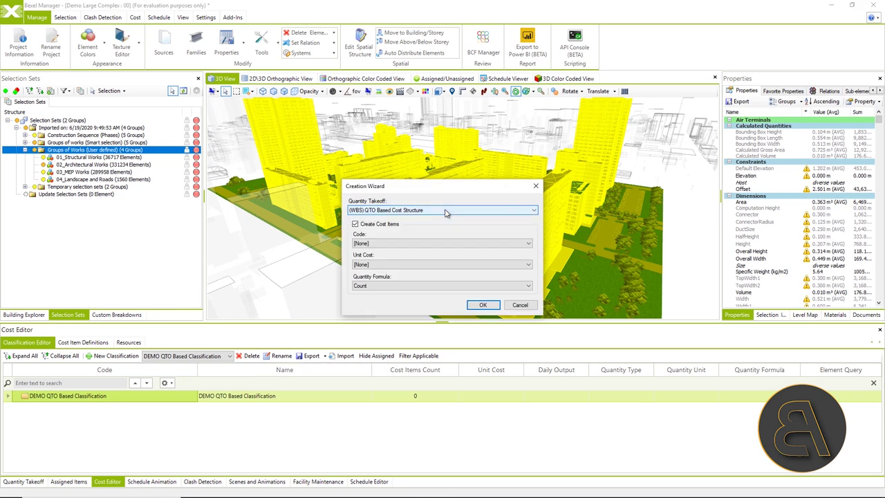
{"action": "left_click", "coordinate": [382, 224]}
{"action": "left_click", "coordinate": [442, 243]}
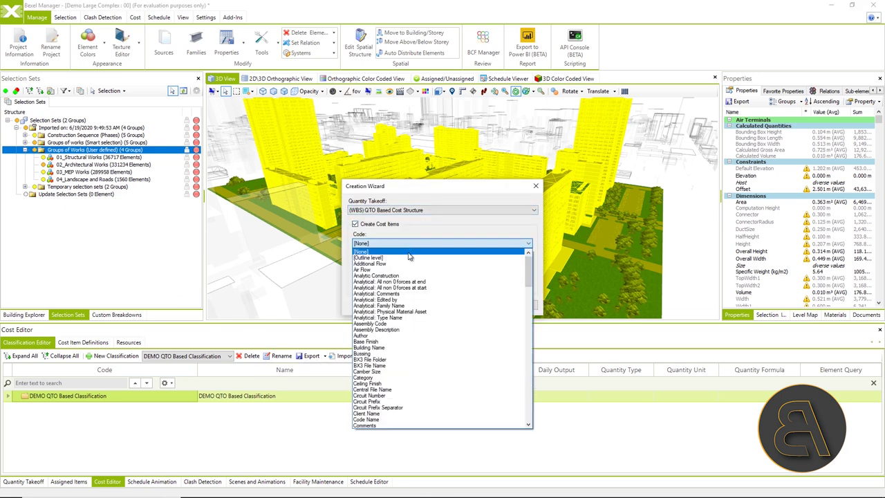
{"action": "left_click", "coordinate": [408, 253]}
{"action": "left_click", "coordinate": [362, 266]}
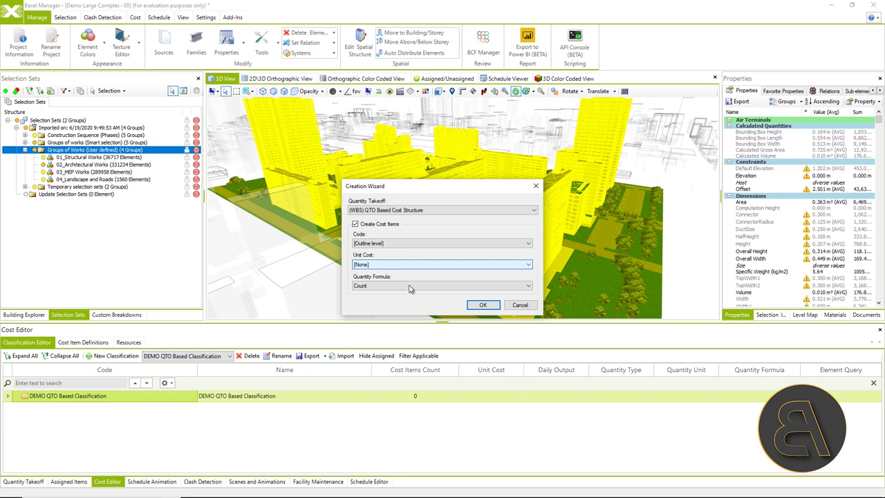
{"action": "left_click", "coordinate": [408, 286]}
{"action": "left_click", "coordinate": [408, 296]}
{"action": "left_click", "coordinate": [484, 305]}
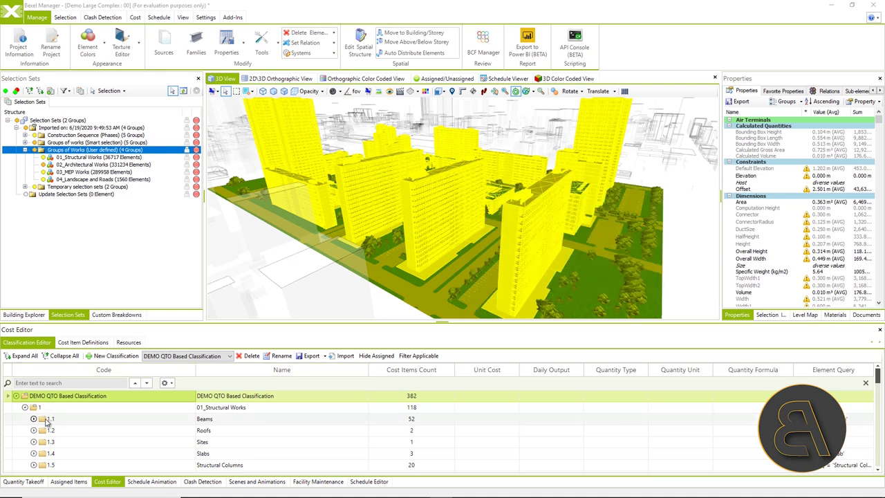
Expand the whole DEMO QTO Based Classification and scroll through the 52 beam cost items under 1.1 Beams
{"action": "left_click", "coordinate": [26, 356]}
{"action": "scroll", "coordinate": [378, 429], "scroll_direction": "down", "scroll_amount": 1}
{"action": "scroll", "coordinate": [378, 429], "scroll_direction": "down", "scroll_amount": 10}
{"action": "scroll", "coordinate": [877, 394], "scroll_direction": "down", "scroll_amount": 5}
{"action": "mouse_move", "coordinate": [878, 394]}
{"action": "left_mouse_down"}
{"action": "mouse_move", "coordinate": [879, 469]}
{"action": "mouse_move", "coordinate": [877, 390]}
{"action": "left_mouse_up"}
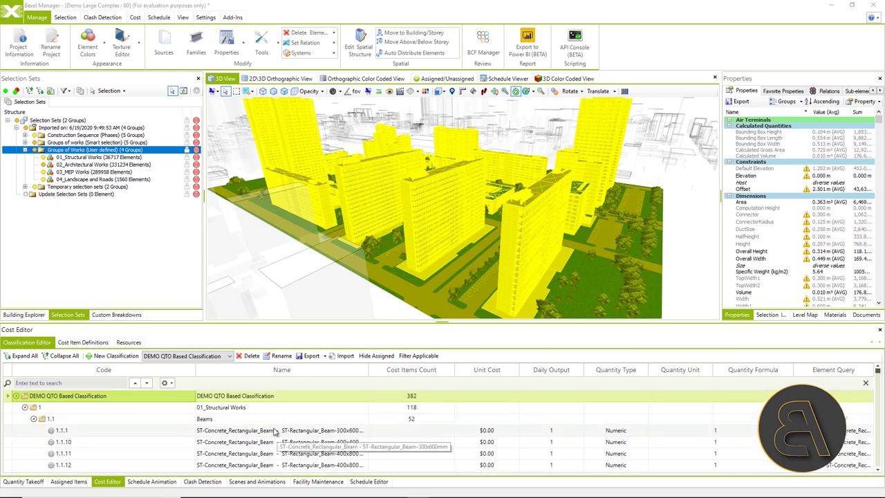
{"action": "scroll", "coordinate": [269, 431], "scroll_direction": "down", "scroll_amount": 3}
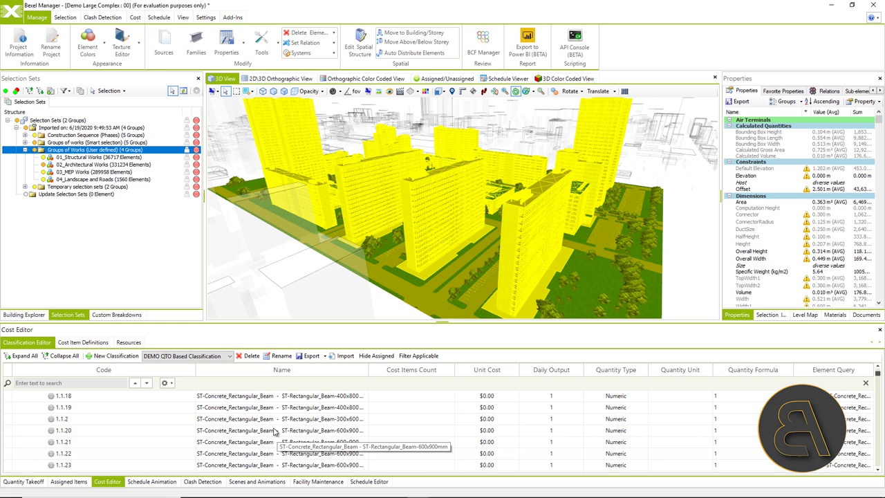
{"action": "scroll", "coordinate": [275, 430], "scroll_direction": "down", "scroll_amount": 4}
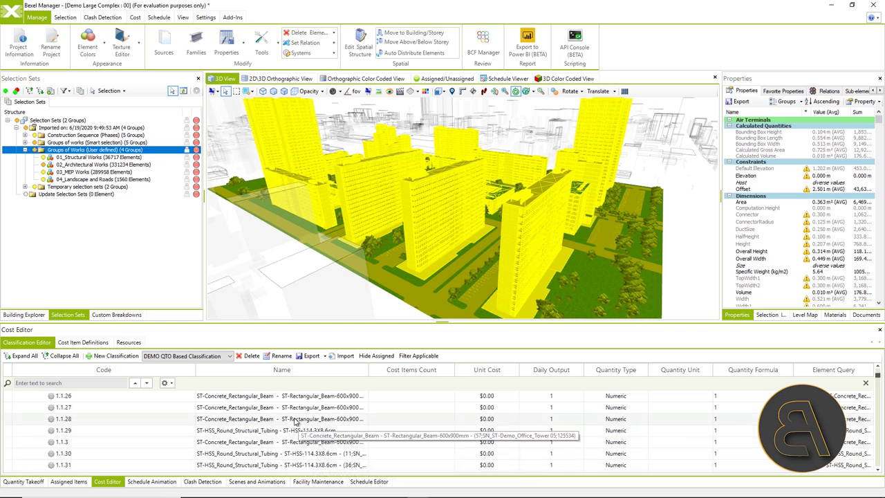
{"action": "scroll", "coordinate": [297, 429], "scroll_direction": "up", "scroll_amount": 2}
Edit the definition of beam cost item 1.1.24, setting its quantity formula to [Volume]
{"action": "right_click", "coordinate": [302, 443]}
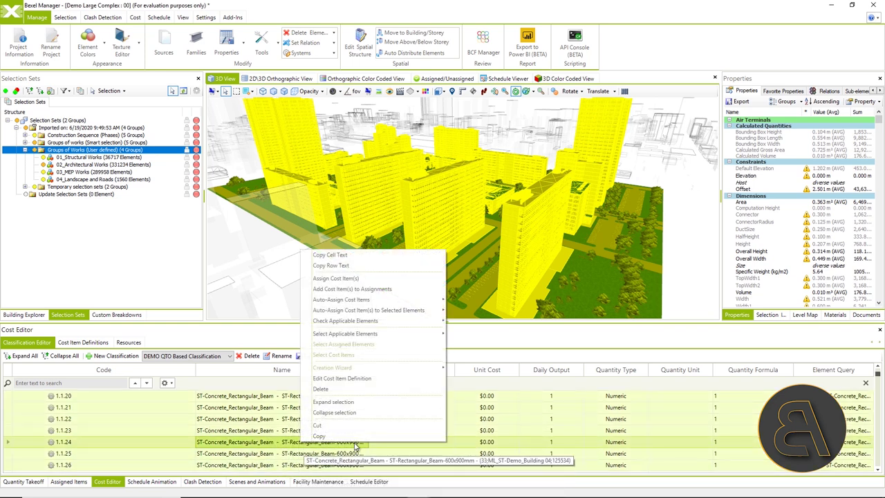
{"action": "left_click", "coordinate": [362, 379]}
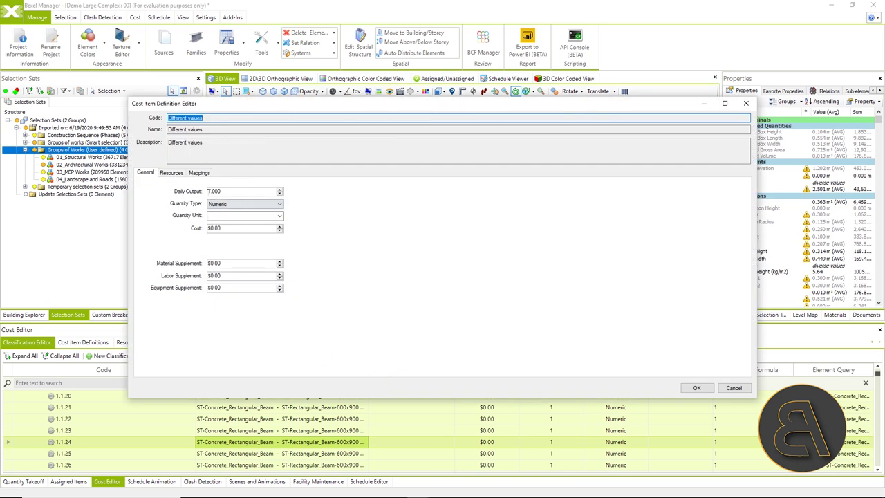
{"action": "left_click", "coordinate": [175, 172]}
{"action": "left_click", "coordinate": [199, 173]}
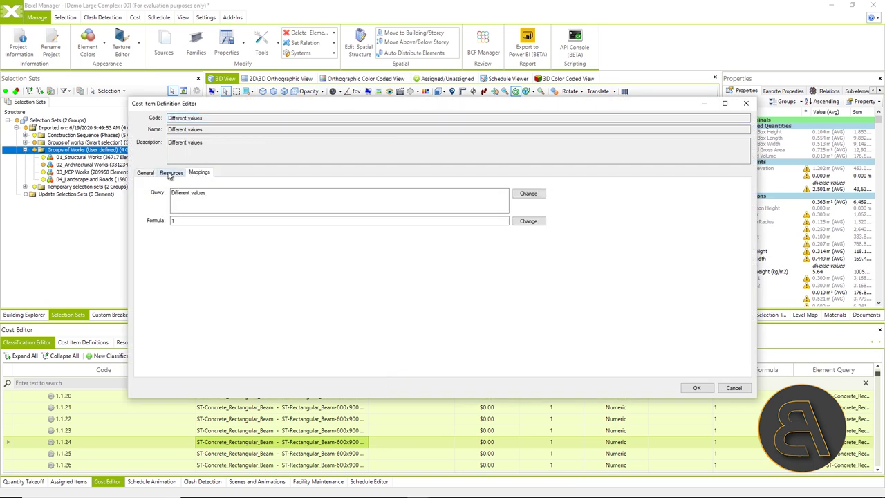
{"action": "left_click", "coordinate": [528, 221]}
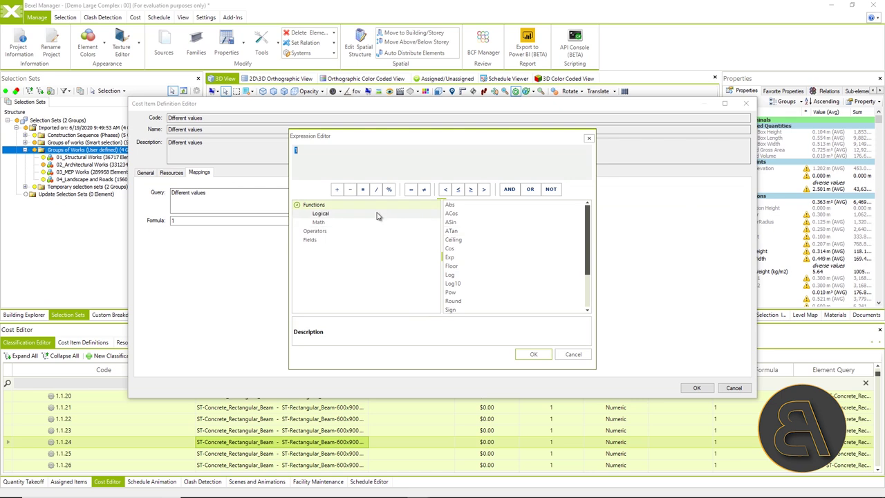
{"action": "left_click", "coordinate": [309, 240]}
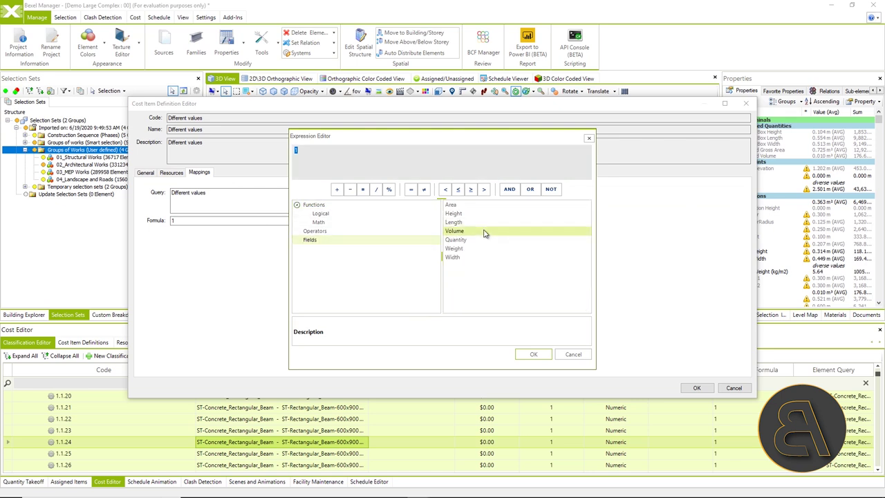
{"action": "double_click", "coordinate": [454, 230]}
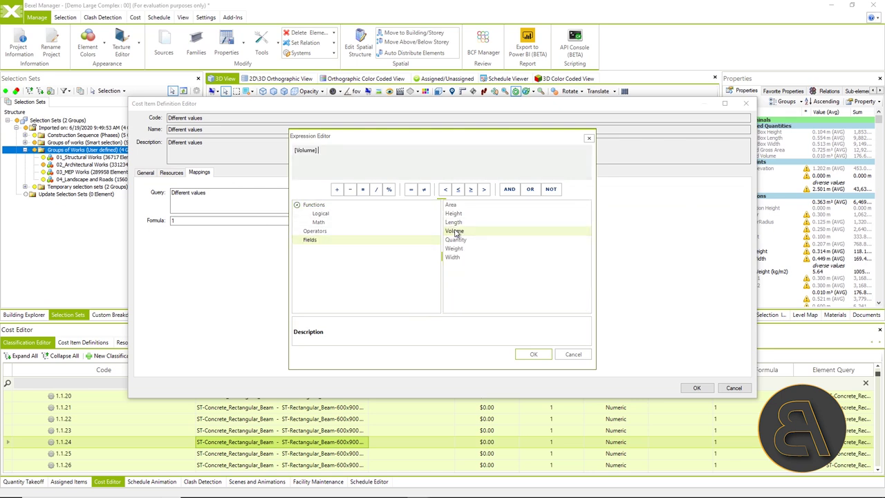
{"action": "left_click", "coordinate": [534, 354]}
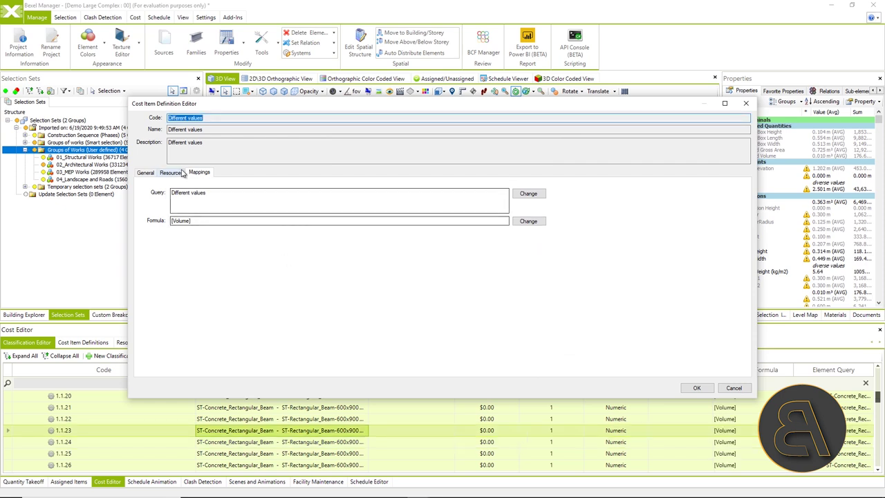
Set the quantity type to Volume, confirm the changes and warning, and return to the grid top
{"action": "left_click", "coordinate": [146, 173]}
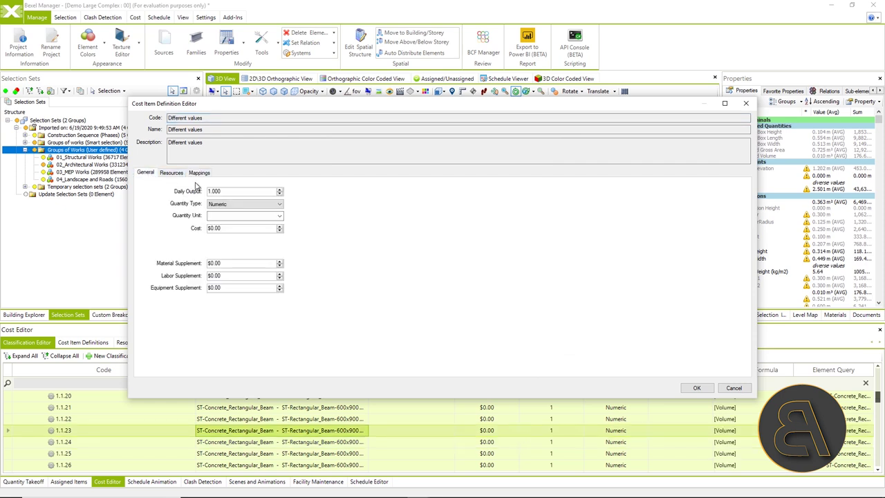
{"action": "left_click", "coordinate": [262, 209]}
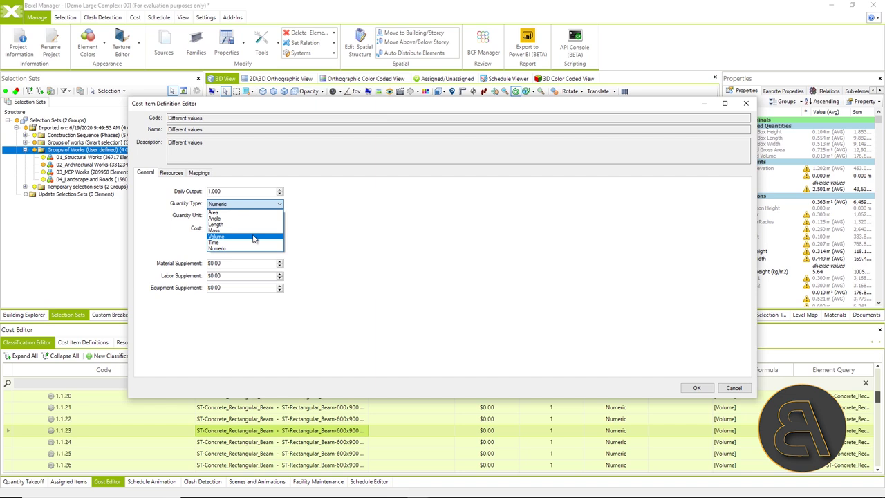
{"action": "left_click", "coordinate": [254, 238]}
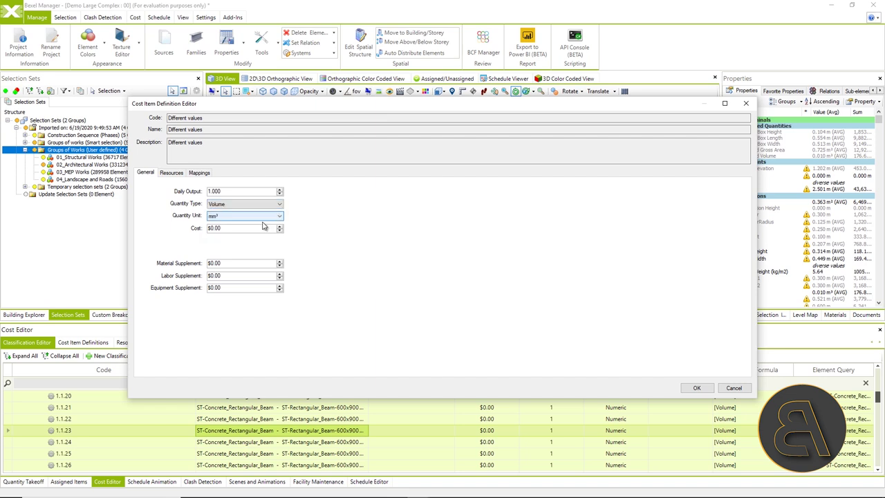
{"action": "left_click", "coordinate": [690, 388]}
{"action": "left_click", "coordinate": [473, 287]}
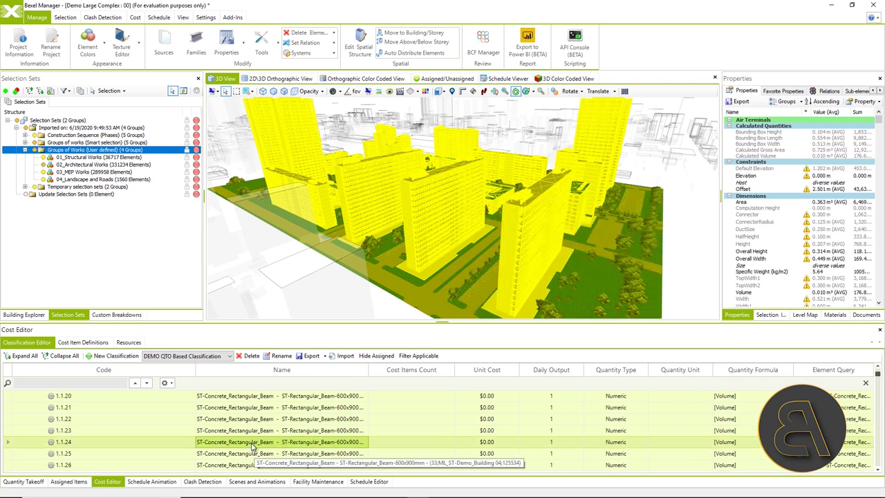
{"action": "scroll", "coordinate": [256, 439], "scroll_direction": "up", "scroll_amount": 6}
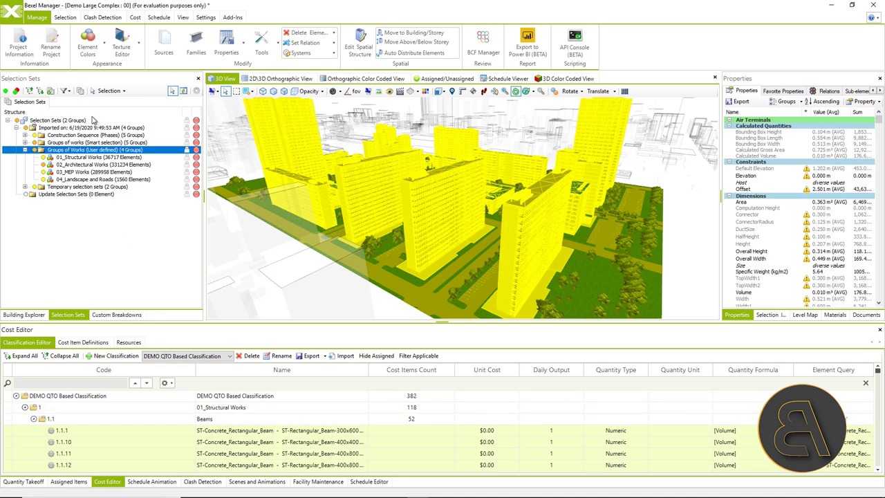
Import the cost classifications from 03_QTO Based Cost Classification.bxf
{"action": "left_click", "coordinate": [19, 12]}
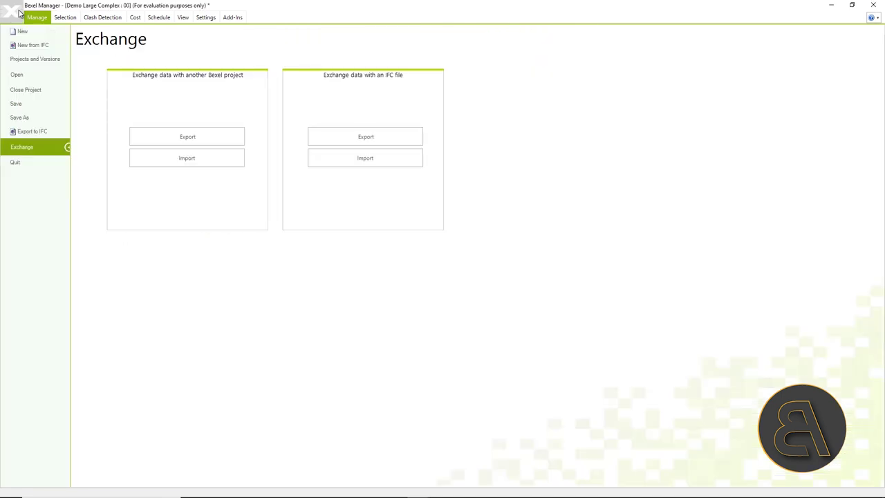
{"action": "left_click", "coordinate": [211, 159]}
{"action": "left_click", "coordinate": [172, 94]}
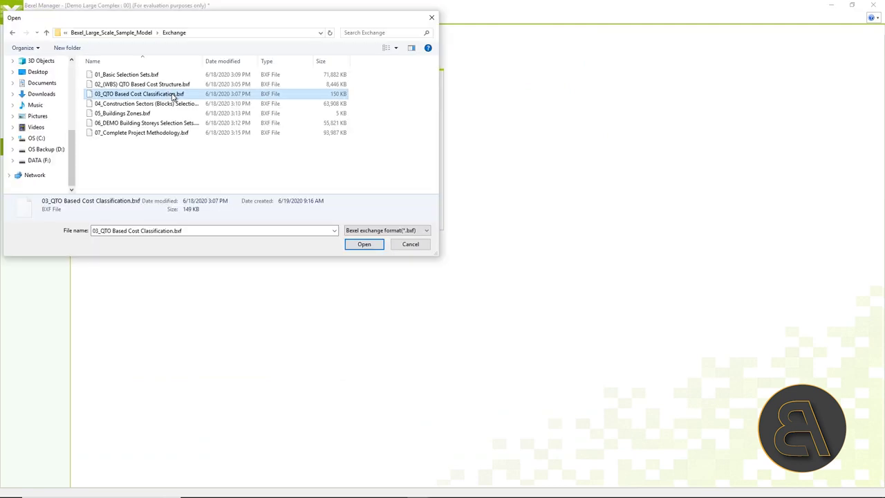
{"action": "left_click", "coordinate": [363, 244]}
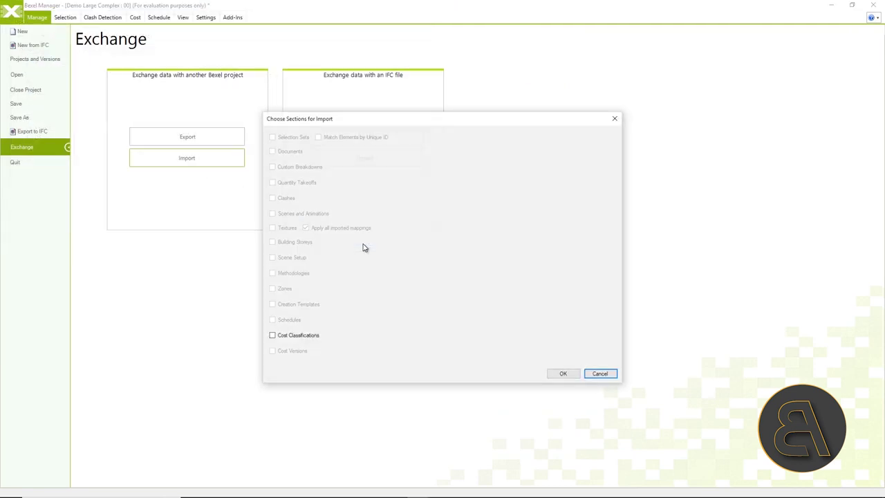
{"action": "left_click", "coordinate": [274, 339]}
{"action": "left_click", "coordinate": [567, 375]}
{"action": "left_click", "coordinate": [495, 283]}
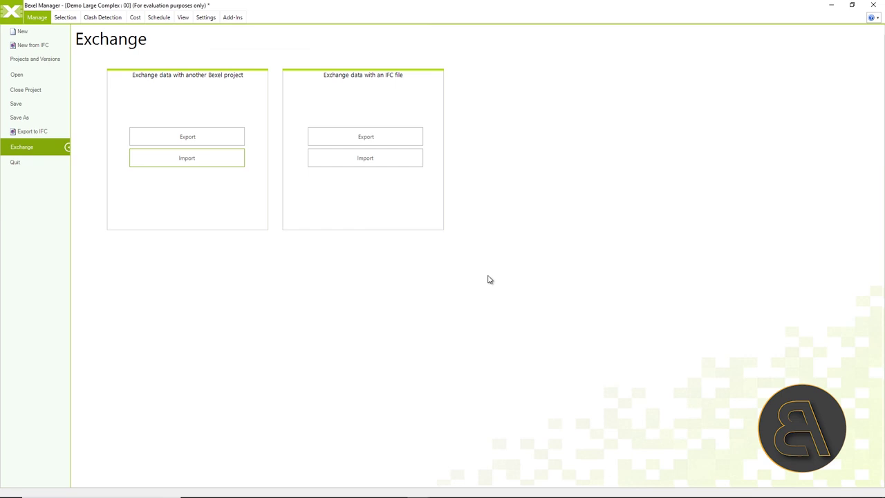
Show QTO Based Classification in the cost editor and expand Structural Works, Beams, Formwork and Concrete pouring
{"action": "left_click", "coordinate": [36, 18]}
{"action": "left_click", "coordinate": [217, 356]}
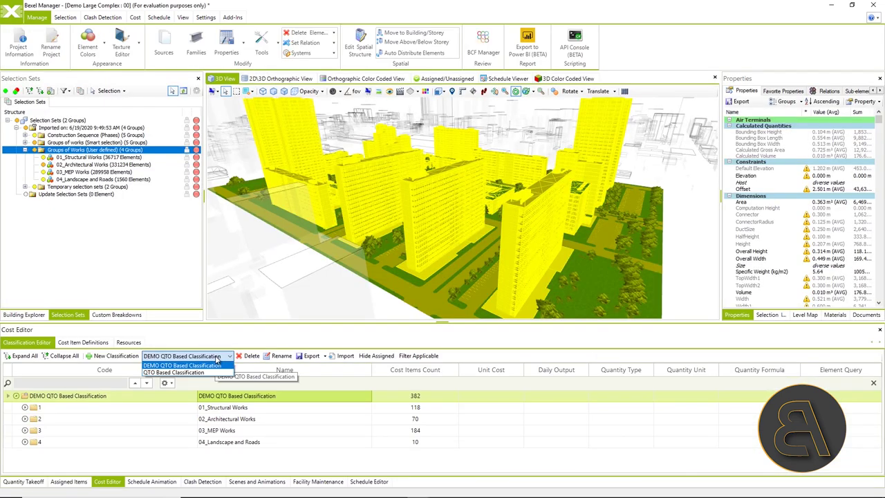
{"action": "left_click", "coordinate": [215, 372]}
{"action": "left_click", "coordinate": [141, 409]}
{"action": "left_click", "coordinate": [25, 407]}
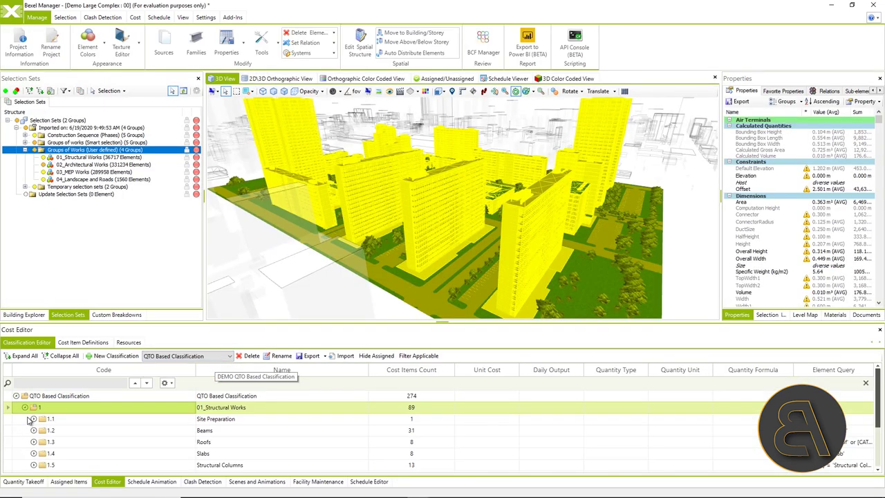
{"action": "left_click", "coordinate": [33, 419]}
{"action": "left_click", "coordinate": [33, 441]}
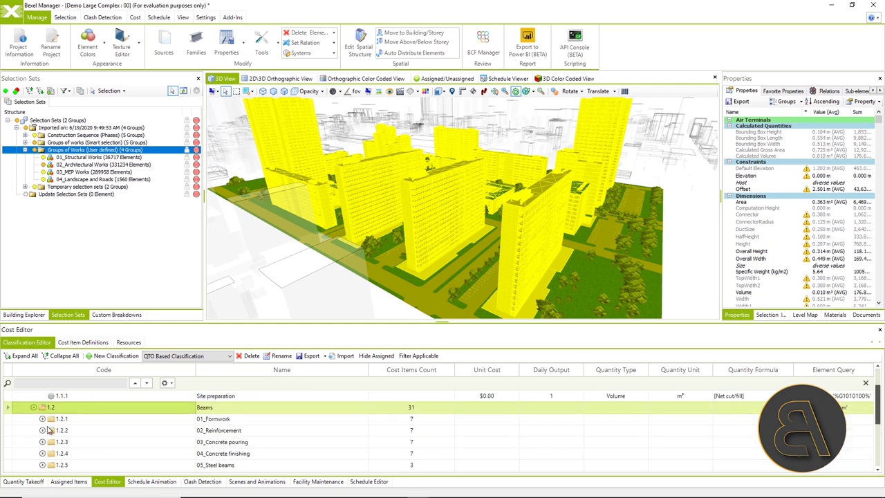
{"action": "left_click", "coordinate": [42, 419]}
{"action": "left_click", "coordinate": [68, 419]}
{"action": "left_click", "coordinate": [43, 407]}
{"action": "left_click", "coordinate": [69, 429]}
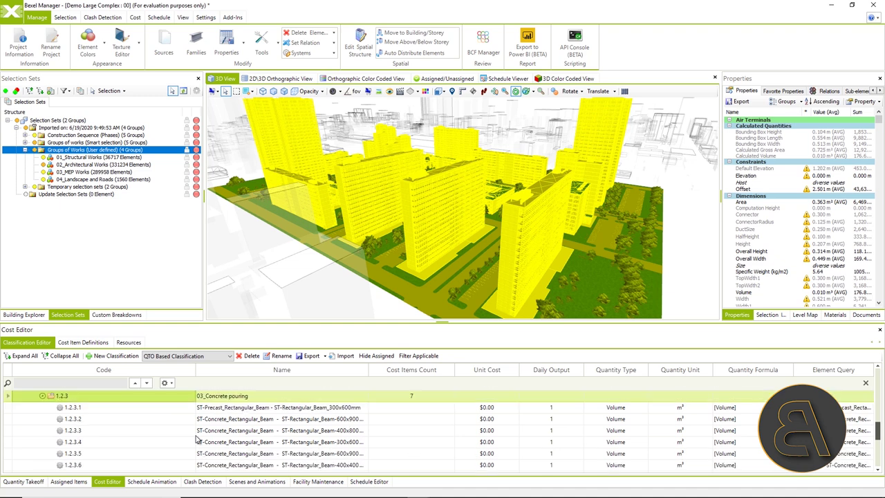
Auto-assign the QTO Based Classification cost items to a new cost version, accepting the unassigned-item copy
{"action": "scroll", "coordinate": [138, 401], "scroll_direction": "up", "scroll_amount": 2}
{"action": "left_click", "coordinate": [65, 398]}
{"action": "right_click", "coordinate": [65, 400]}
{"action": "mouse_move", "coordinate": [139, 276]}
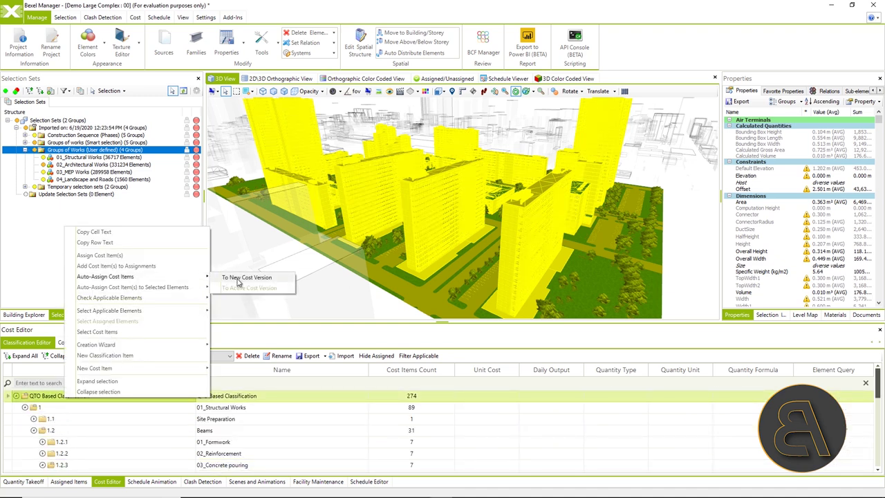
{"action": "left_click", "coordinate": [262, 278]}
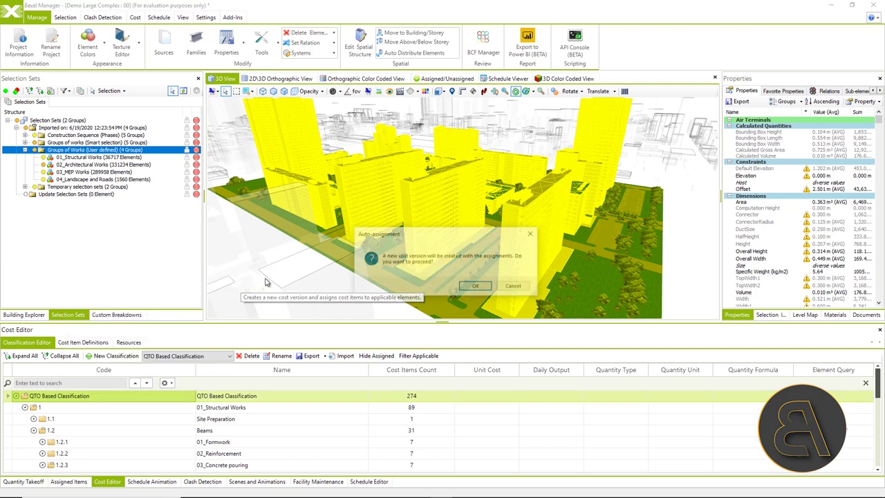
{"action": "left_click", "coordinate": [474, 285]}
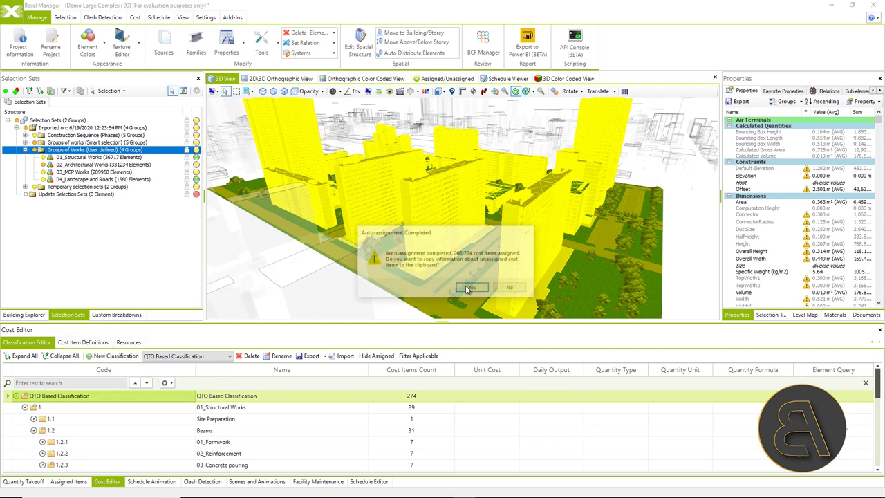
{"action": "left_click", "coordinate": [469, 288]}
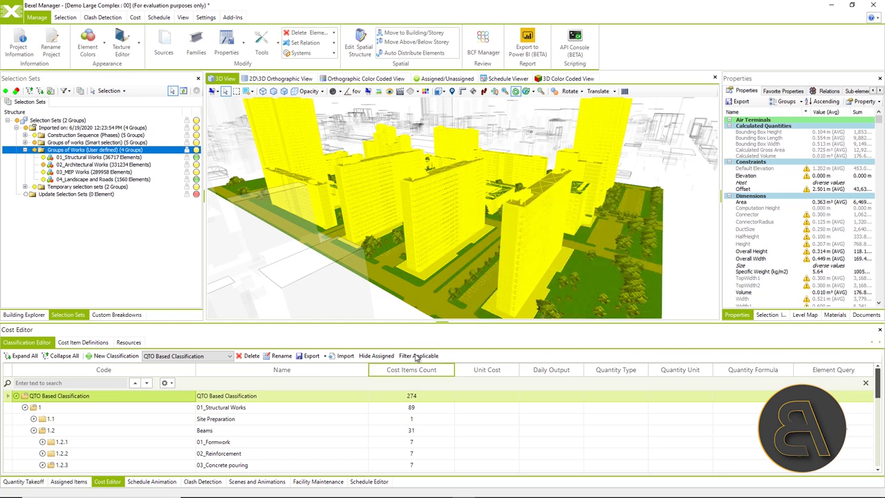
Expand the full Assigned Items tree, then collapse Site Preparation, Beams, Roofs and 01_Structural Works
{"action": "left_click", "coordinate": [68, 481]}
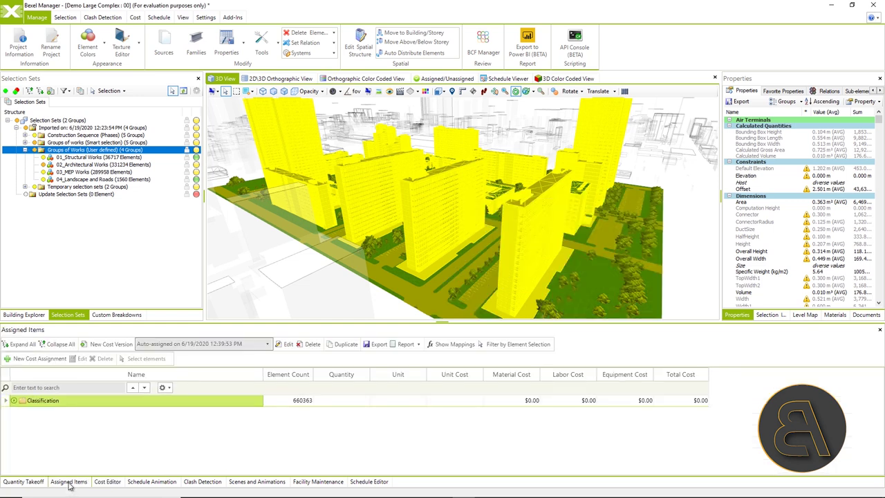
{"action": "left_click", "coordinate": [14, 401]}
{"action": "left_click", "coordinate": [22, 412]}
{"action": "left_click", "coordinate": [23, 412]}
{"action": "left_click", "coordinate": [32, 423]}
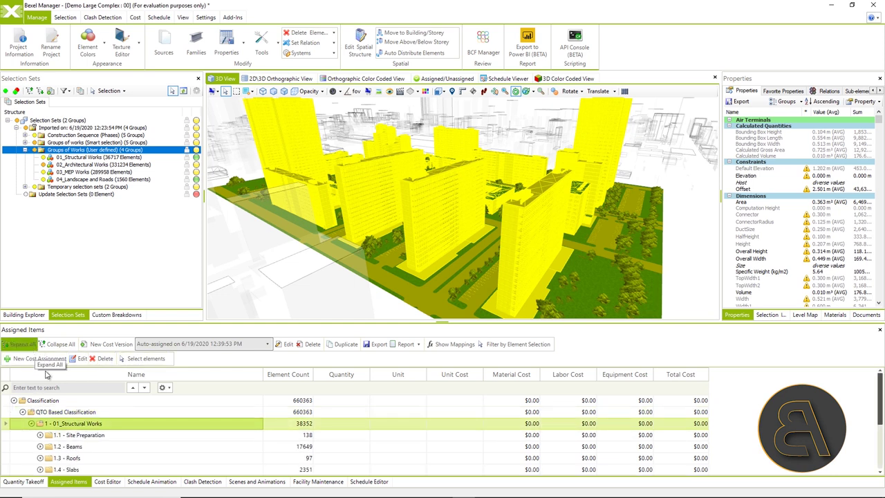
{"action": "left_click", "coordinate": [20, 344]}
{"action": "scroll", "coordinate": [111, 428], "scroll_direction": "down", "scroll_amount": 5}
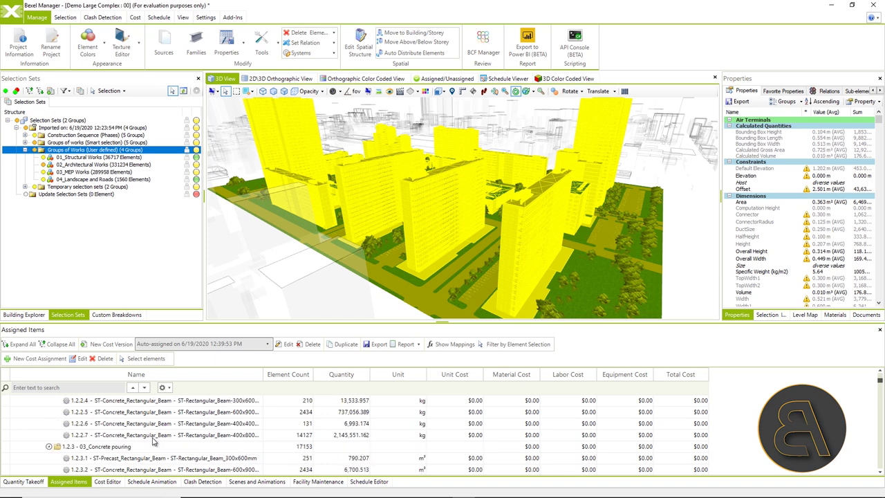
{"action": "scroll", "coordinate": [153, 441], "scroll_direction": "up", "scroll_amount": 5}
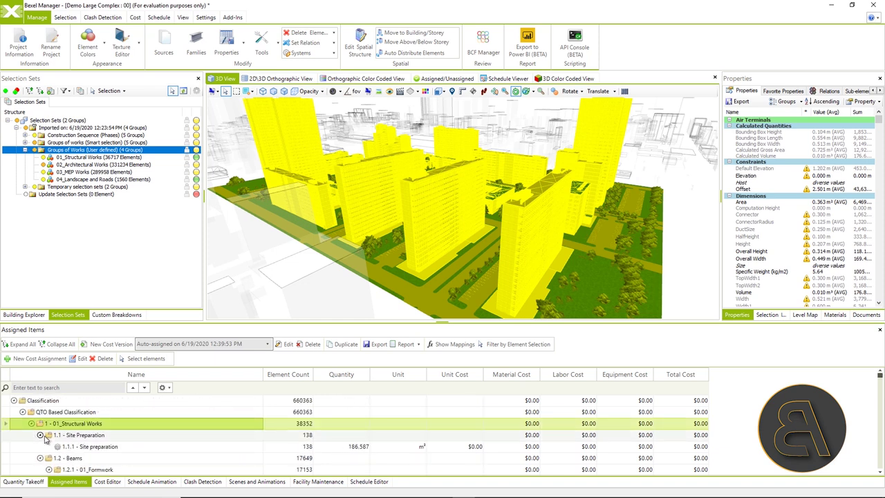
{"action": "left_click", "coordinate": [41, 435]}
{"action": "left_click", "coordinate": [41, 447]}
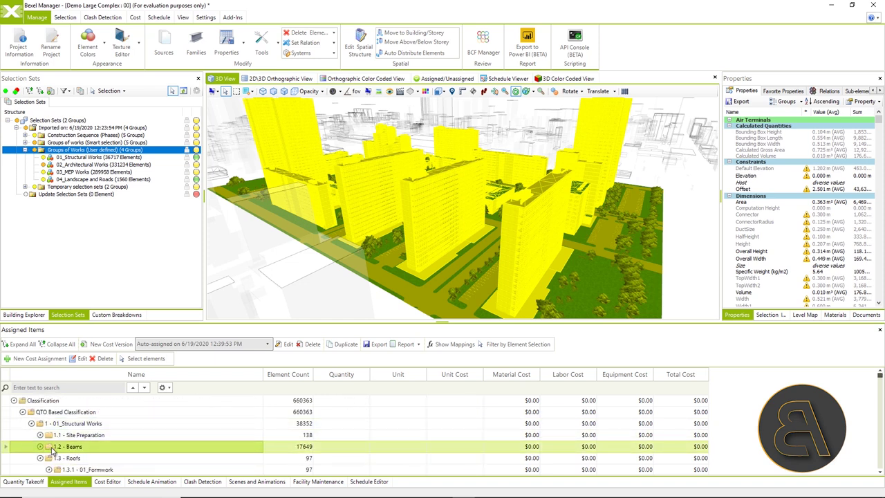
{"action": "left_click", "coordinate": [40, 457]}
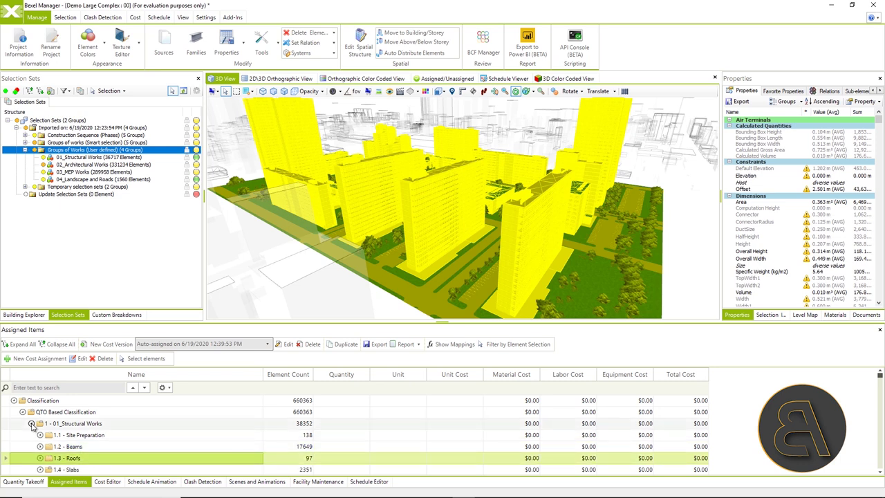
{"action": "left_click", "coordinate": [31, 424]}
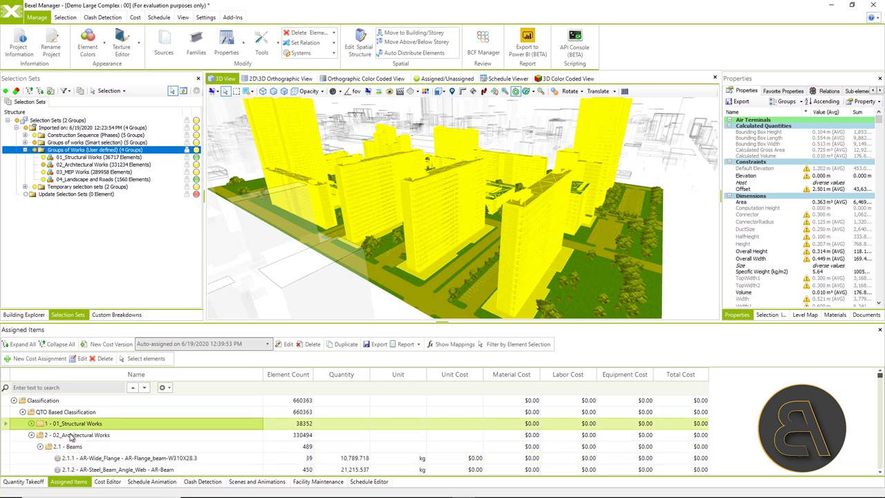
Select the model elements covered by 02_Architectural Works, then by 01_Structural Works
{"action": "left_click", "coordinate": [76, 436]}
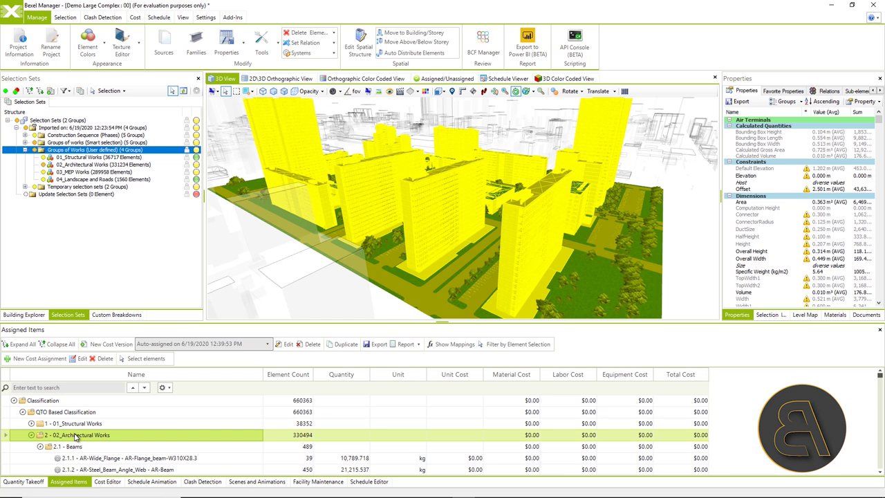
{"action": "right_click", "coordinate": [77, 435]}
{"action": "left_click", "coordinate": [106, 397]}
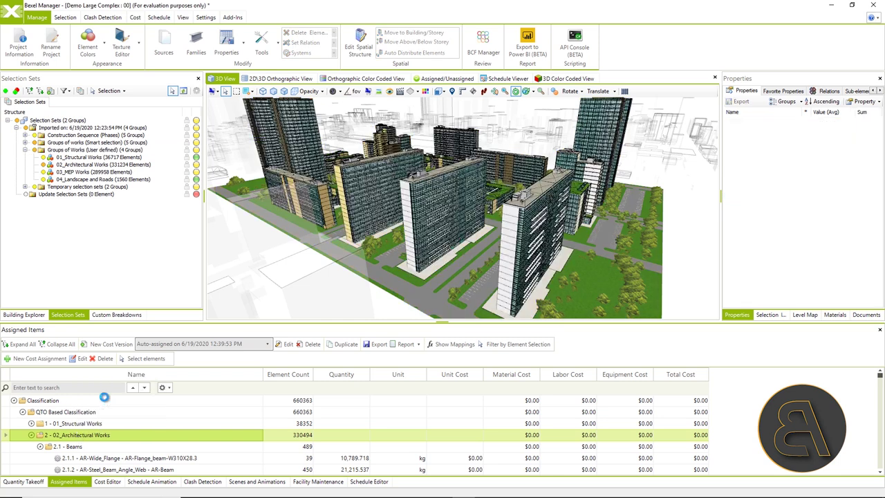
{"action": "left_click", "coordinate": [76, 423]}
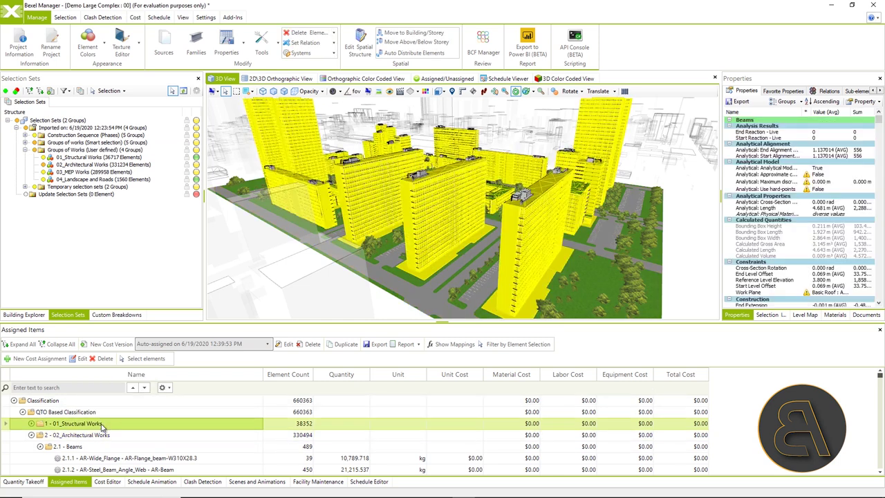
{"action": "right_click", "coordinate": [77, 424]}
{"action": "left_click", "coordinate": [97, 452]}
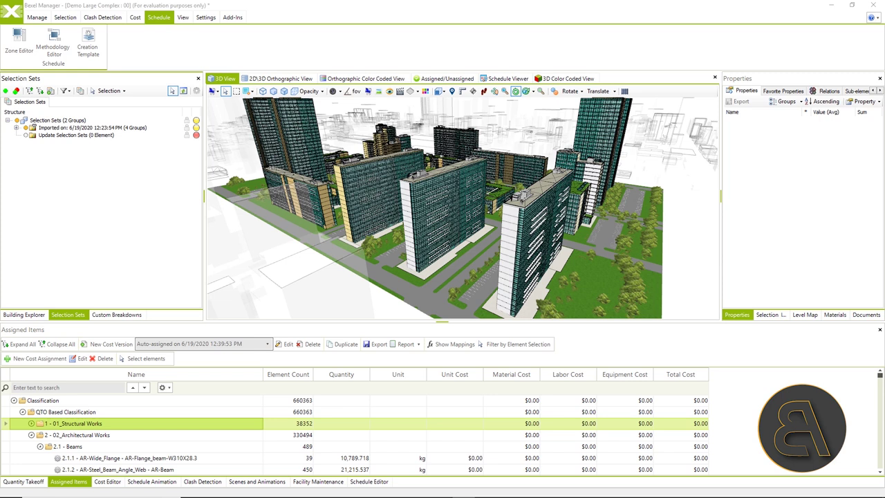
Import the selection sets from 04_Construction Sectors (Blocks) Selection Sets.bxf
{"action": "left_click", "coordinate": [350, 10]}
{"action": "left_click", "coordinate": [10, 10]}
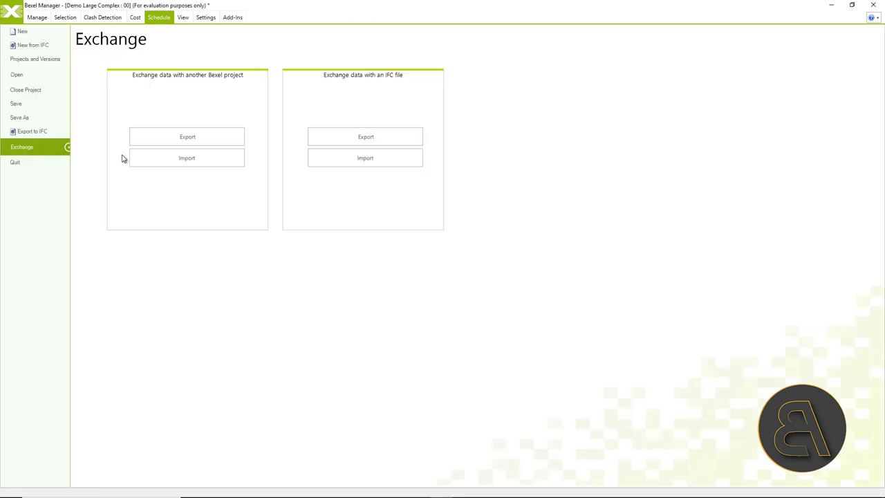
{"action": "left_click", "coordinate": [211, 157]}
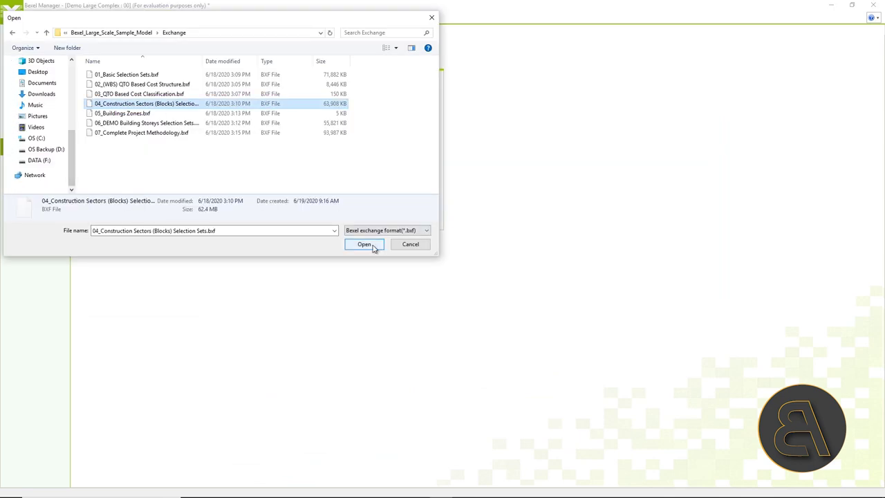
{"action": "left_click", "coordinate": [373, 247]}
{"action": "left_click_drag", "start_coordinate": [598, 200], "coordinate": [587, 327]}
{"action": "left_click", "coordinate": [557, 324]}
{"action": "left_click", "coordinate": [278, 138]}
{"action": "left_click", "coordinate": [564, 374]}
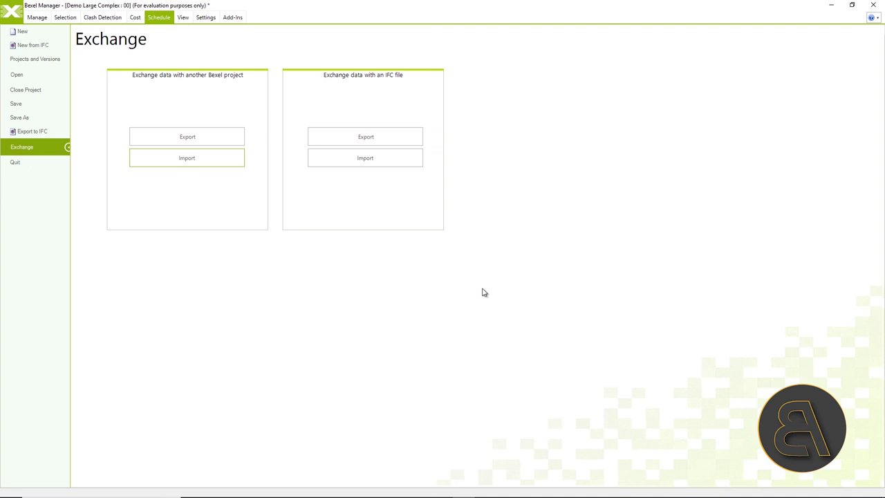
Open the Zone Editor from the Schedule tab and start a new zone
{"action": "left_click", "coordinate": [161, 19]}
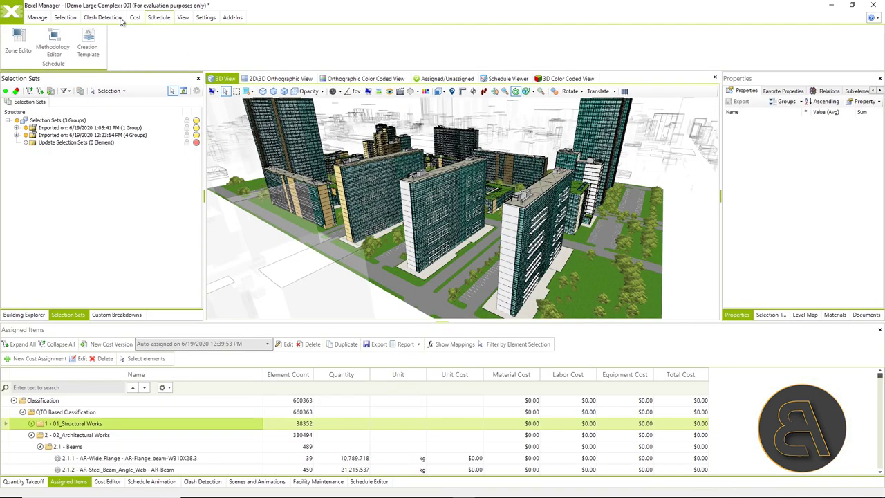
{"action": "left_click", "coordinate": [23, 49]}
{"action": "left_click", "coordinate": [26, 16]}
Create the DEMO Block zone from sectors A1–A7 linked by relations, marked constructive
{"action": "type", "text": "DEMO Block"}
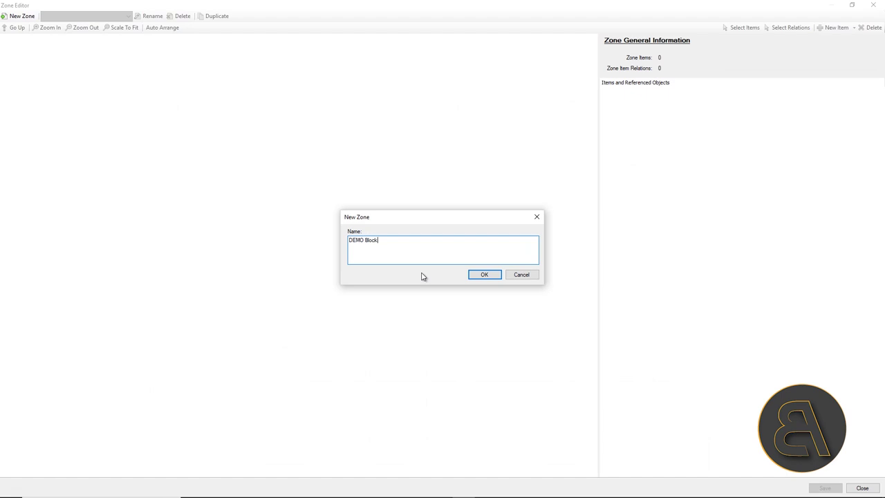
{"action": "left_click", "coordinate": [475, 277]}
{"action": "left_click", "coordinate": [836, 27]}
{"action": "left_click", "coordinate": [847, 49]}
{"action": "left_click", "coordinate": [360, 177]}
{"action": "left_click", "coordinate": [356, 219], "text": "shift"}
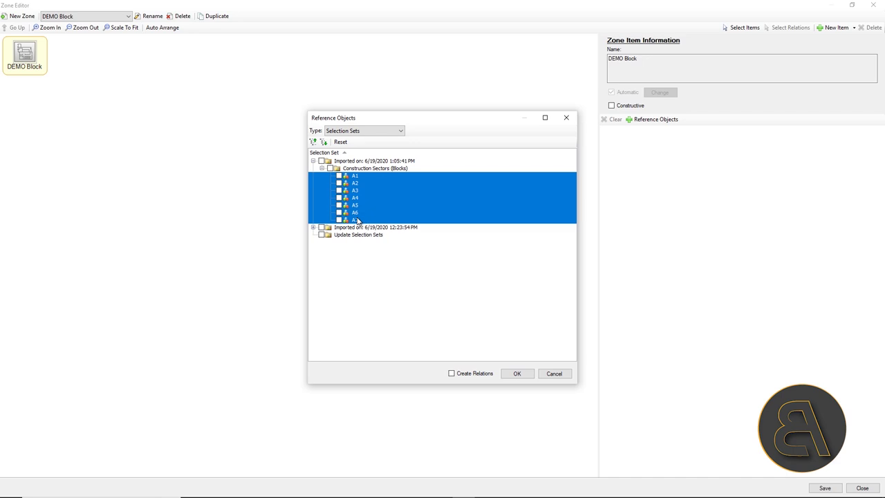
{"action": "left_click", "coordinate": [452, 373]}
{"action": "left_click", "coordinate": [517, 373]}
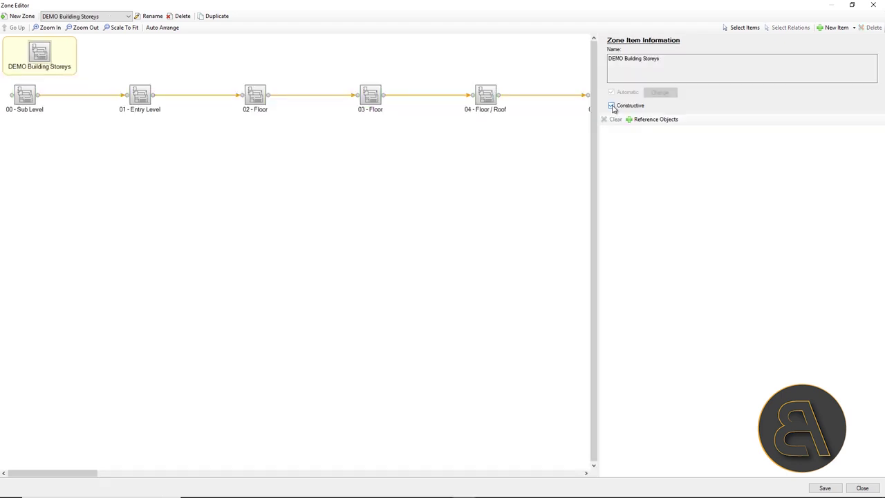
{"action": "left_click", "coordinate": [612, 106]}
Close the Zone Editor and start a new methodology named DEMO Methodology
{"action": "left_click", "coordinate": [862, 487]}
{"action": "left_click", "coordinate": [59, 43]}
{"action": "left_click", "coordinate": [41, 17]}
{"action": "type", "text": "DEMO Methodology"}
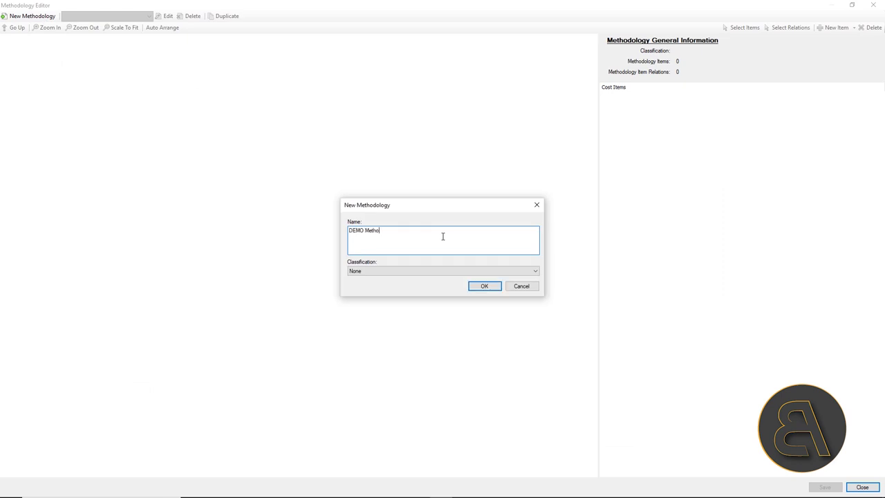
Base DEMO Methodology on the QTO Based Classification and create it
{"action": "left_click", "coordinate": [471, 273]}
{"action": "left_click", "coordinate": [467, 291]}
{"action": "left_click", "coordinate": [476, 286]}
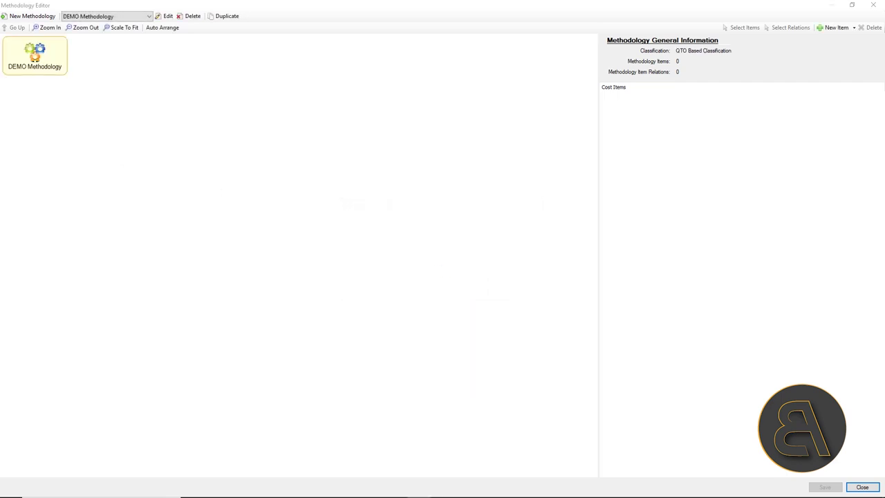
{"action": "left_click", "coordinate": [188, 117]}
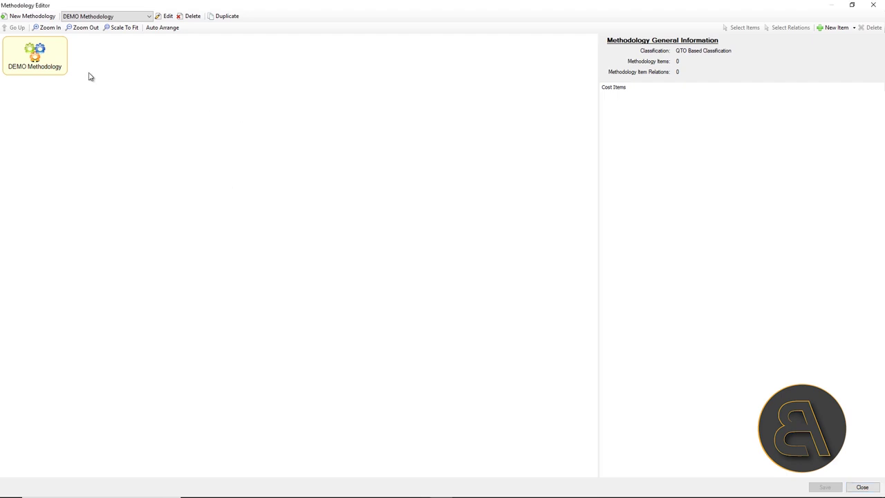
Add methodology items from 01_Structural Works cost items 1.1 through 1.7
{"action": "left_click", "coordinate": [854, 28]}
{"action": "left_click", "coordinate": [851, 46]}
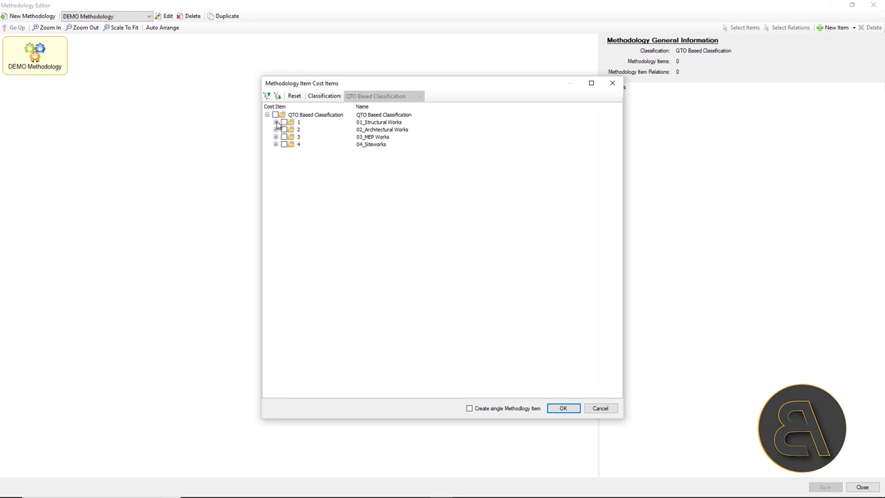
{"action": "left_click", "coordinate": [279, 125]}
{"action": "left_click", "coordinate": [276, 122]}
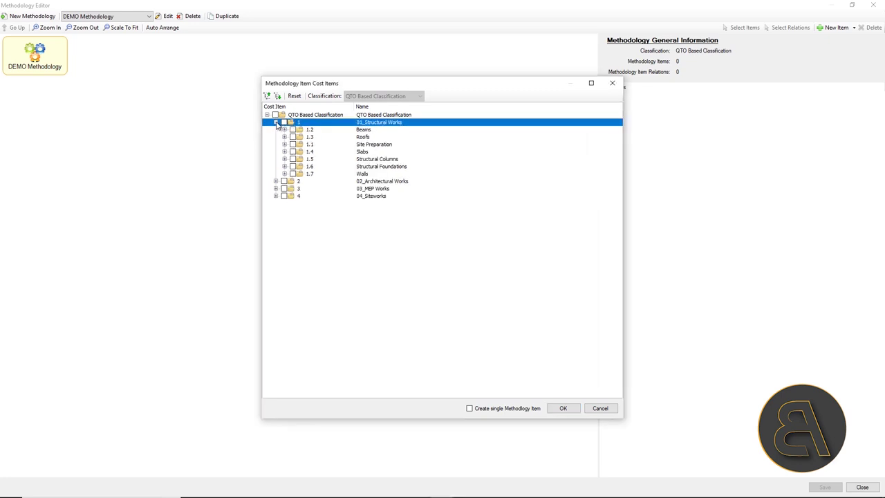
{"action": "left_click", "coordinate": [325, 130]}
{"action": "left_click", "coordinate": [320, 175], "text": "shift"}
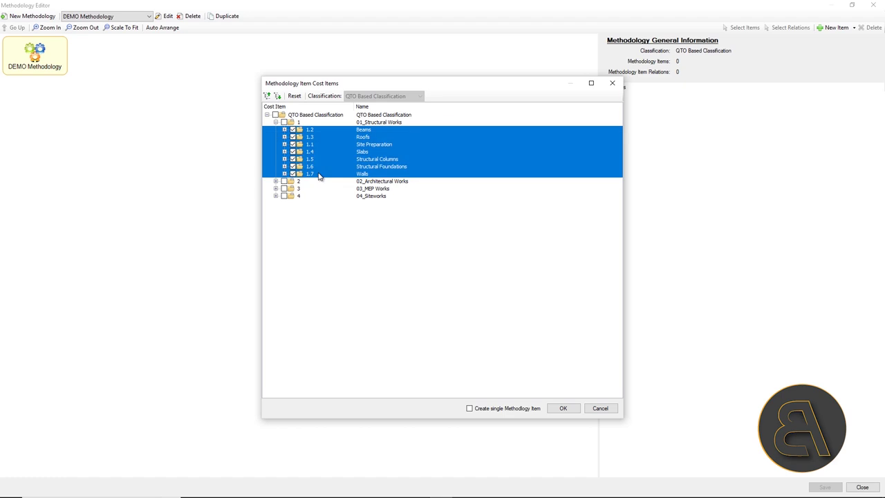
{"action": "left_click", "coordinate": [560, 408]}
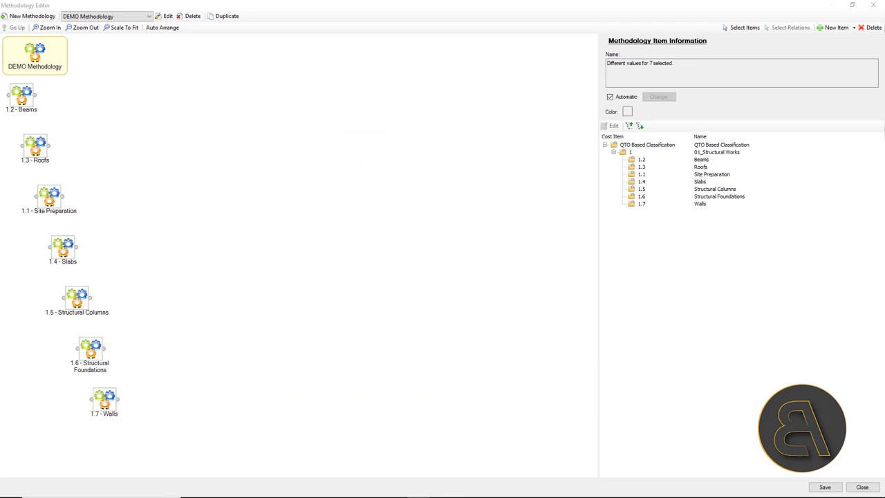
Lay out Site Preparation, Foundations, Beams, Slabs, Roofs in a row, with Columns and Walls below Roofs
{"action": "left_click", "coordinate": [55, 199]}
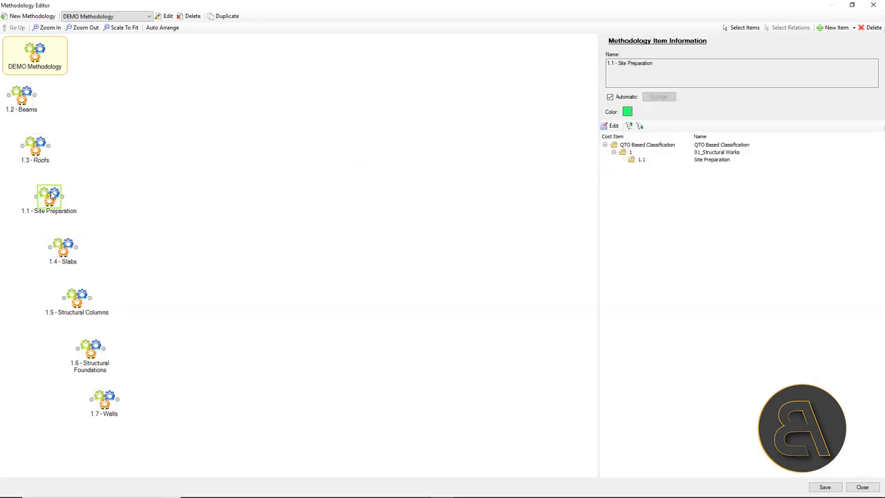
{"action": "left_click_drag", "start_coordinate": [21, 101], "coordinate": [184, 129]}
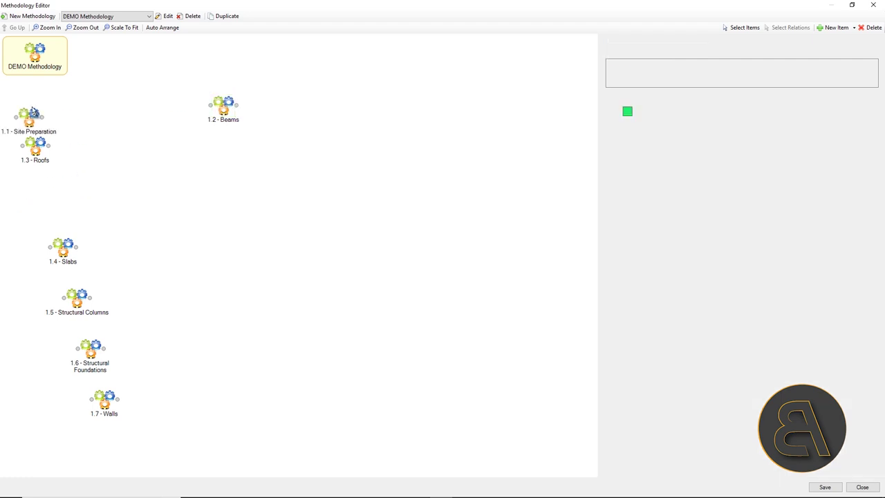
{"action": "left_click_drag", "start_coordinate": [94, 345], "coordinate": [126, 105]}
{"action": "left_click_drag", "start_coordinate": [63, 250], "coordinate": [309, 107]}
{"action": "left_click_drag", "start_coordinate": [38, 145], "coordinate": [409, 103]}
{"action": "left_click_drag", "start_coordinate": [77, 297], "coordinate": [410, 171]}
{"action": "left_click_drag", "start_coordinate": [104, 399], "coordinate": [416, 242]}
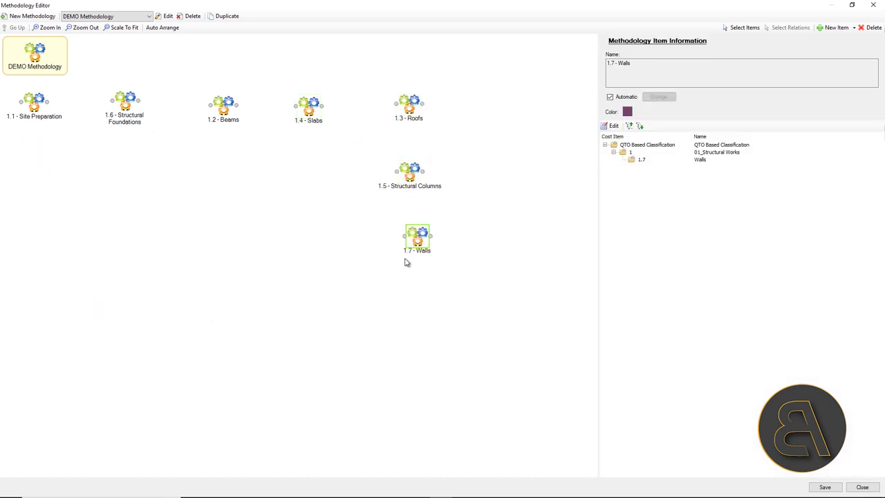
Connect the items in sequence, with Slabs leading to Roofs, Structural Columns and Walls
{"action": "left_click_drag", "start_coordinate": [54, 104], "coordinate": [215, 106]}
{"action": "mouse_move", "coordinate": [237, 105]}
{"action": "left_mouse_down"}
{"action": "mouse_move", "coordinate": [318, 112]}
{"action": "mouse_move", "coordinate": [397, 103]}
{"action": "left_mouse_up"}
{"action": "mouse_move", "coordinate": [321, 107]}
{"action": "left_mouse_down"}
{"action": "mouse_move", "coordinate": [397, 171]}
{"action": "mouse_move", "coordinate": [393, 230]}
{"action": "left_mouse_up"}
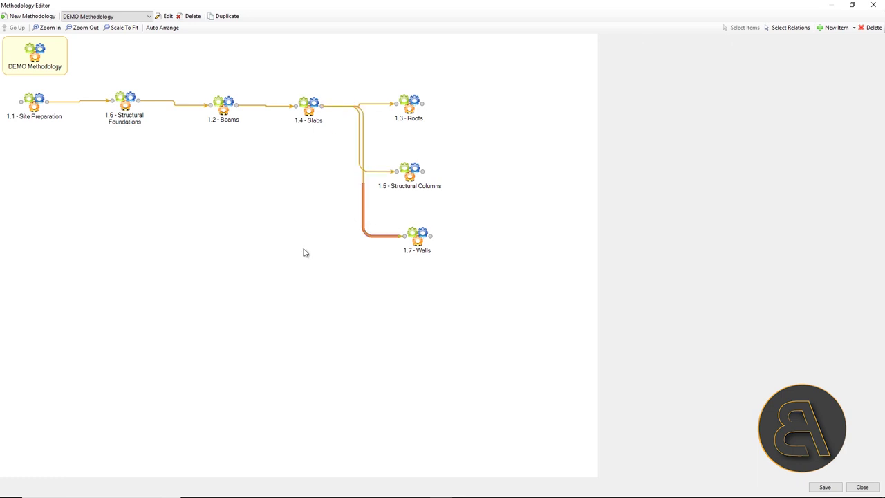
Select all six methodology relations and mark them Copy To Children and Constructive
{"action": "left_click", "coordinate": [304, 252]}
{"action": "left_click", "coordinate": [84, 102]}
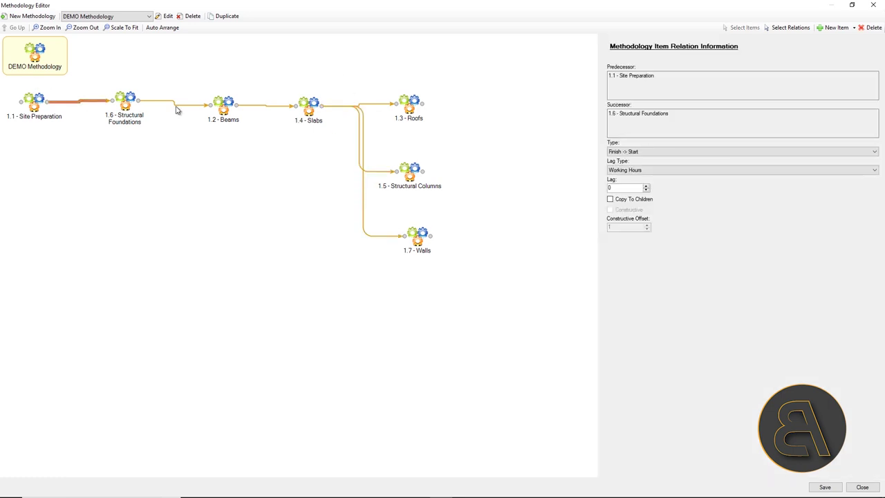
{"action": "left_click", "coordinate": [170, 103], "text": "ctrl"}
{"action": "left_click", "coordinate": [287, 106], "text": "ctrl"}
{"action": "left_click", "coordinate": [355, 106], "text": "ctrl"}
{"action": "left_click", "coordinate": [363, 165], "text": "ctrl"}
{"action": "left_click", "coordinate": [385, 170], "text": "ctrl"}
{"action": "left_click", "coordinate": [610, 198]}
{"action": "left_click", "coordinate": [610, 209]}
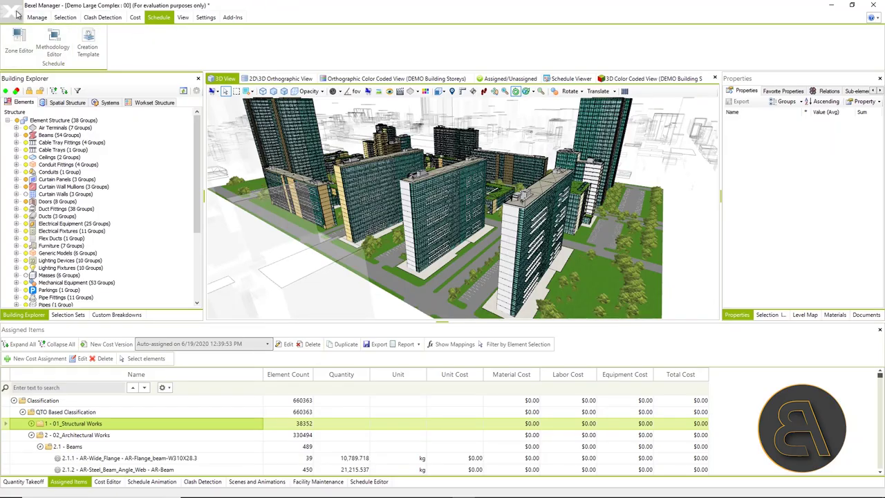
Start a Bexel project import, confirm the source project file and accept the source matching
{"action": "left_click", "coordinate": [12, 11]}
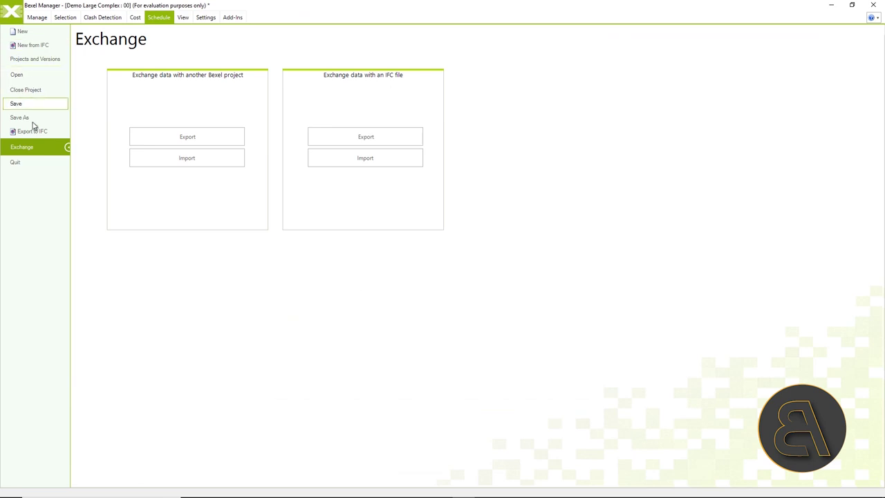
{"action": "left_click", "coordinate": [184, 158]}
{"action": "key", "text": "Return"}
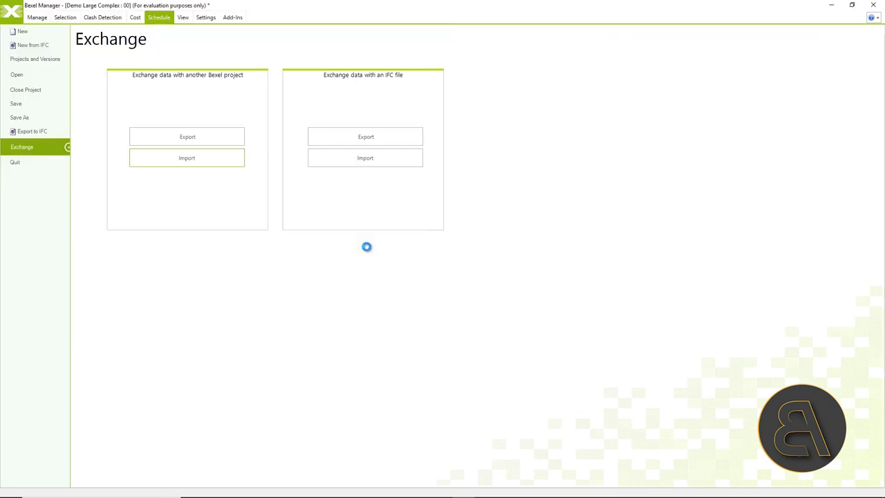
{"action": "scroll", "coordinate": [601, 247], "scroll_direction": "down", "scroll_amount": 10}
{"action": "left_click", "coordinate": [555, 323]}
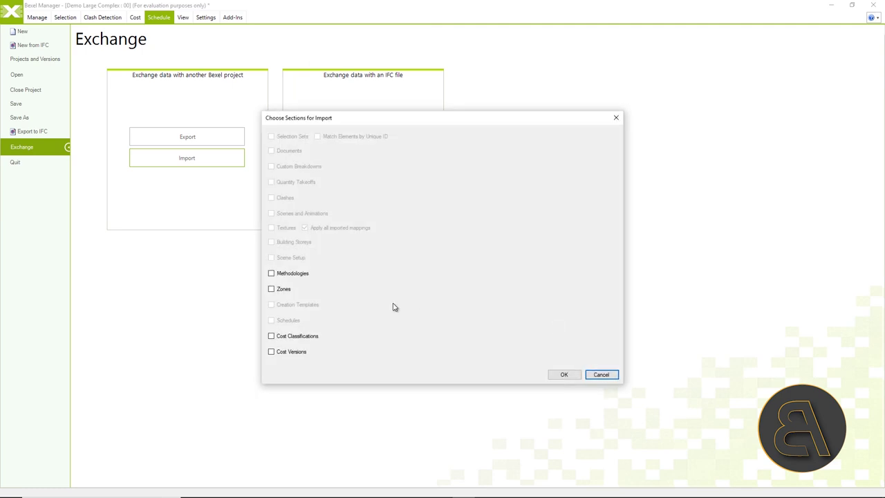
Import the Methodologies, Zones, Cost Classifications and Cost Versions sections
{"action": "left_click", "coordinate": [287, 275]}
{"action": "left_click", "coordinate": [287, 290]}
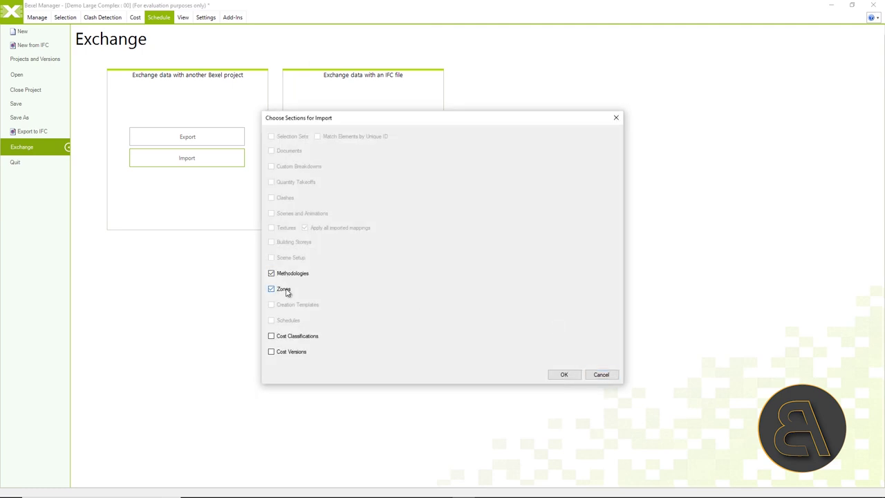
{"action": "left_click", "coordinate": [301, 337]}
{"action": "left_click", "coordinate": [290, 353]}
{"action": "left_click", "coordinate": [565, 374]}
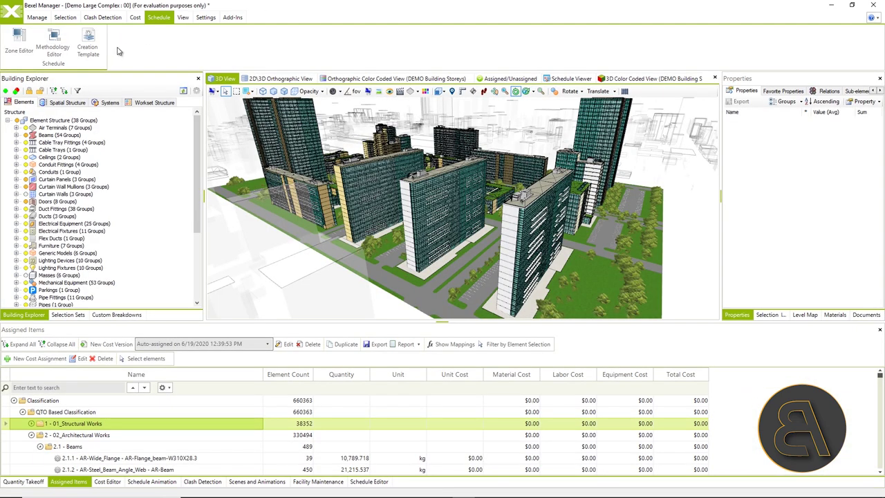
In a new creation template, add rules for the Blocks and Buildings zones
{"action": "left_click", "coordinate": [88, 43]}
{"action": "left_click", "coordinate": [322, 161]}
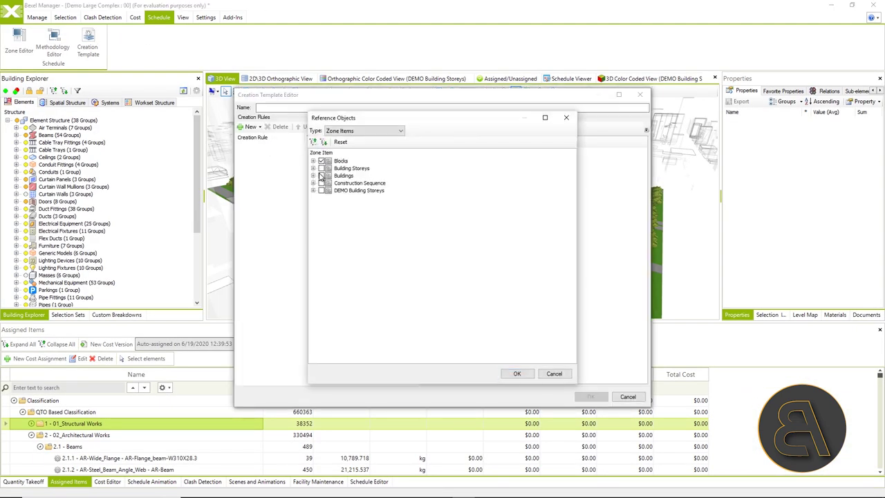
{"action": "left_click", "coordinate": [515, 374]}
{"action": "left_click", "coordinate": [256, 146]}
{"action": "left_click", "coordinate": [365, 145]}
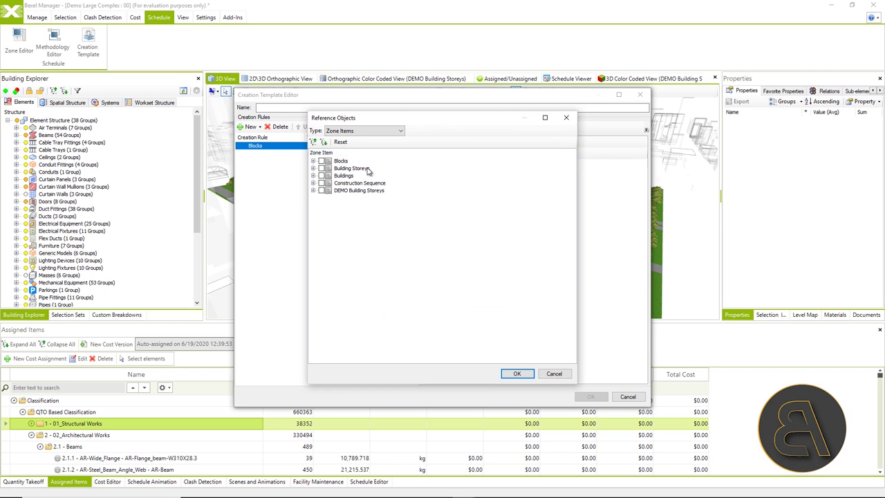
{"action": "left_click", "coordinate": [321, 176]}
{"action": "left_click", "coordinate": [516, 373]}
Add a reference-children rule for the QTO Based LOB Methodology Complex
{"action": "left_click", "coordinate": [259, 127]}
{"action": "left_click", "coordinate": [294, 147]}
{"action": "left_click", "coordinate": [385, 130]}
{"action": "left_click", "coordinate": [353, 181]}
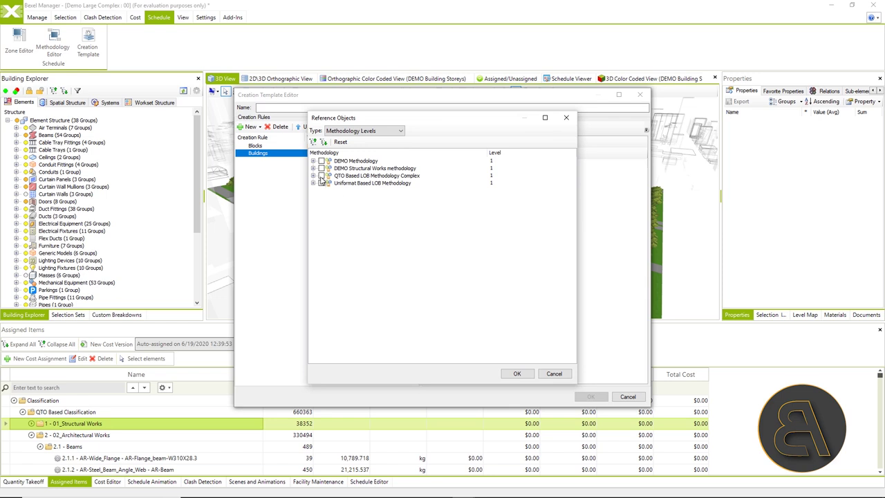
{"action": "double_click", "coordinate": [321, 177]}
{"action": "double_click", "coordinate": [321, 177]}
{"action": "left_click", "coordinate": [516, 374]}
Add zone rules for Building Storeys and Construction Sequence
{"action": "left_click", "coordinate": [256, 127]}
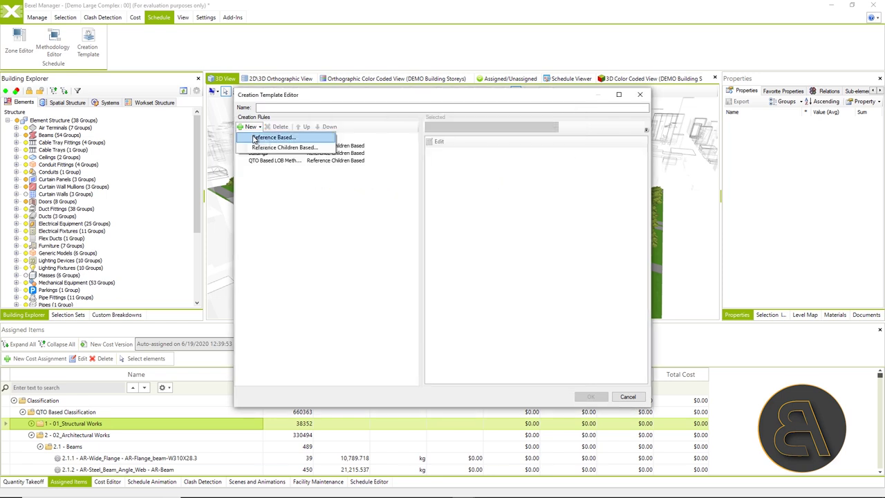
{"action": "left_click", "coordinate": [273, 138]}
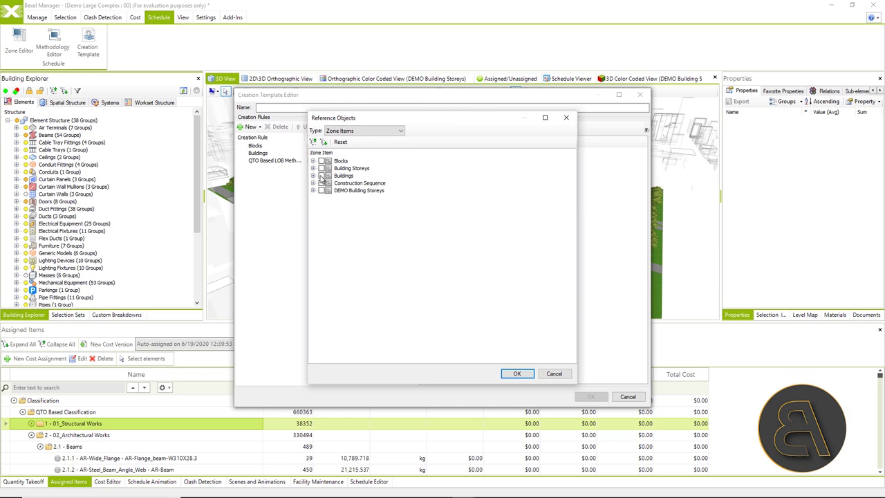
{"action": "left_click", "coordinate": [516, 373]}
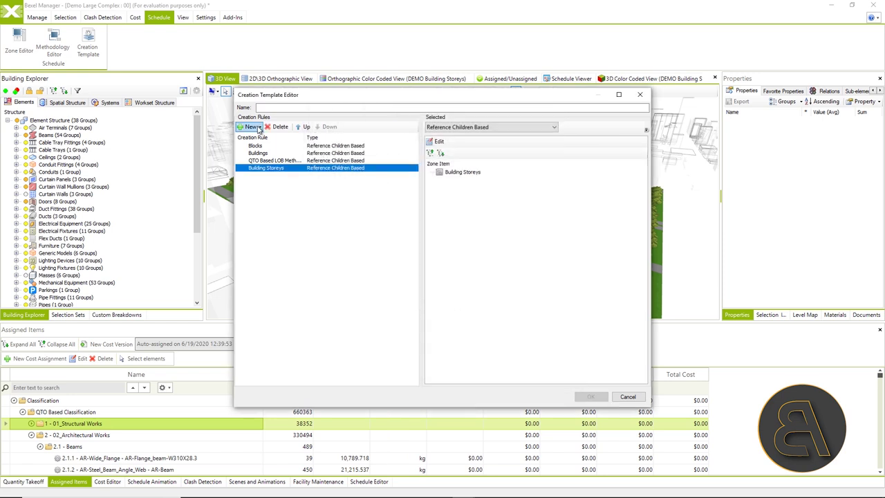
{"action": "left_click", "coordinate": [255, 128]}
{"action": "left_click", "coordinate": [273, 138]}
{"action": "left_click", "coordinate": [321, 183]}
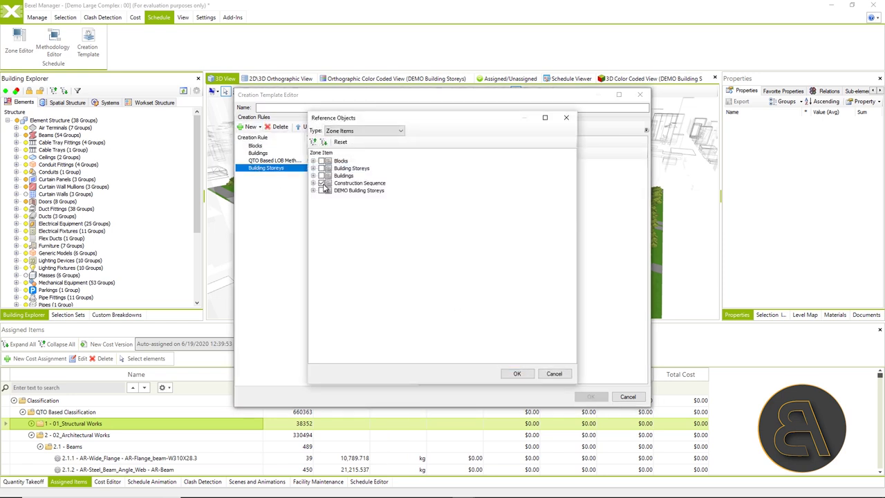
{"action": "left_click", "coordinate": [516, 373]}
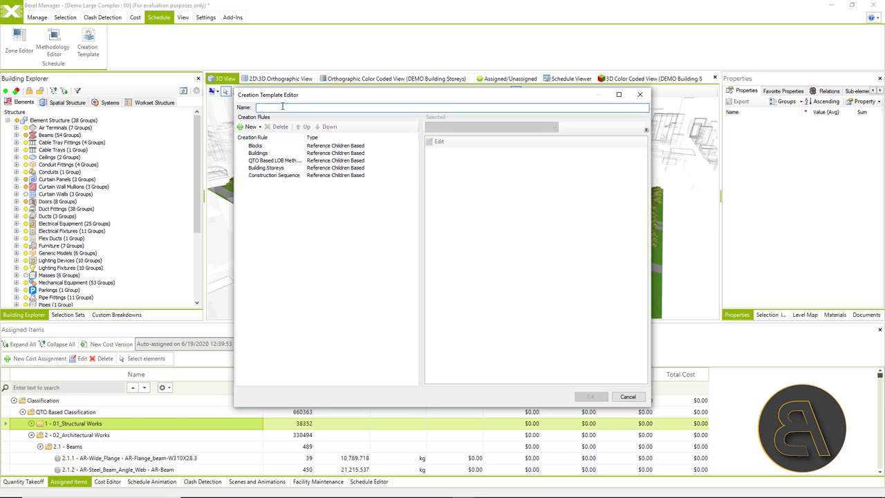
Name the template 'DEMO Creation template' and save it
{"action": "type", "text": "DEMO Creation template"}
{"action": "left_click", "coordinate": [590, 396]}
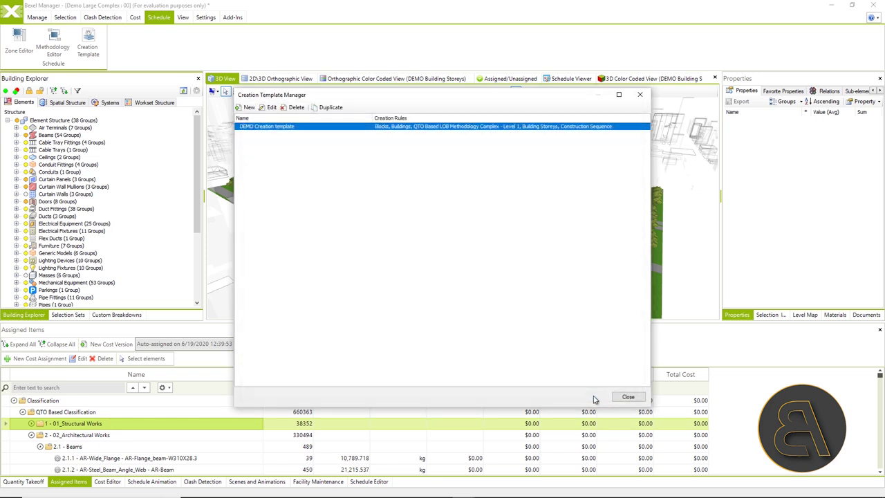
{"action": "left_click", "coordinate": [628, 398]}
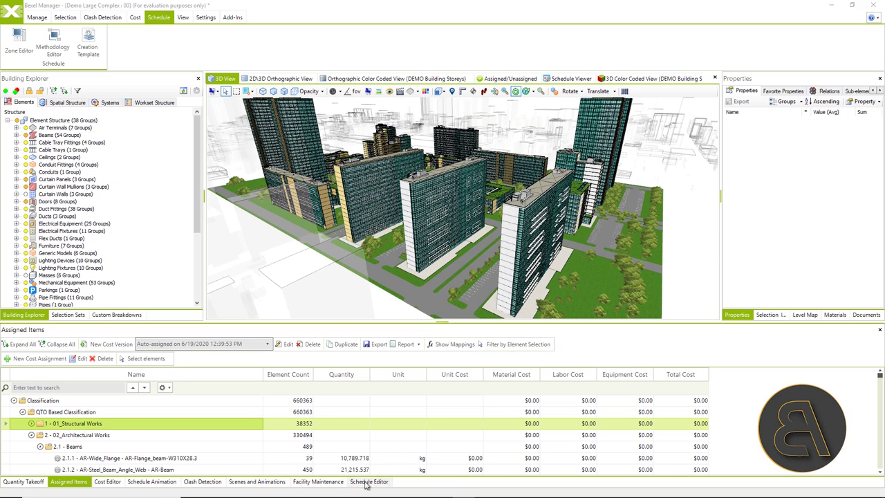
In the Schedule Editor, create a new QTO Based Schedule
{"action": "left_click", "coordinate": [367, 482]}
{"action": "left_click", "coordinate": [41, 347]}
{"action": "left_click", "coordinate": [477, 309]}
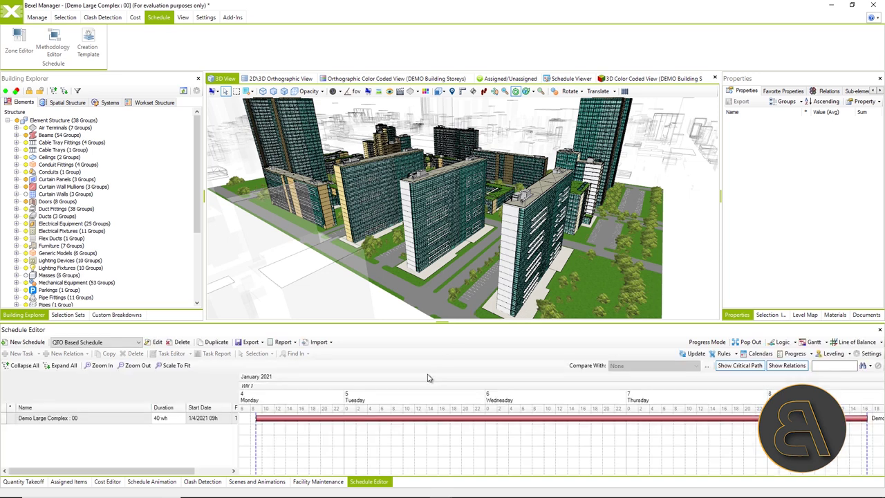
Generate tasks under the Demo Large Complex : 00 root task using the DEMO Creation template
{"action": "left_click", "coordinate": [117, 420]}
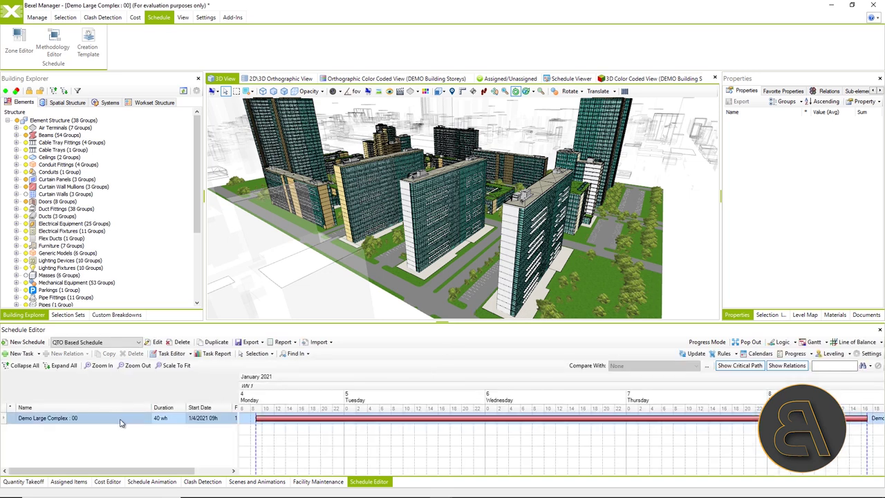
{"action": "right_click", "coordinate": [120, 421]}
{"action": "mouse_move", "coordinate": [165, 402]}
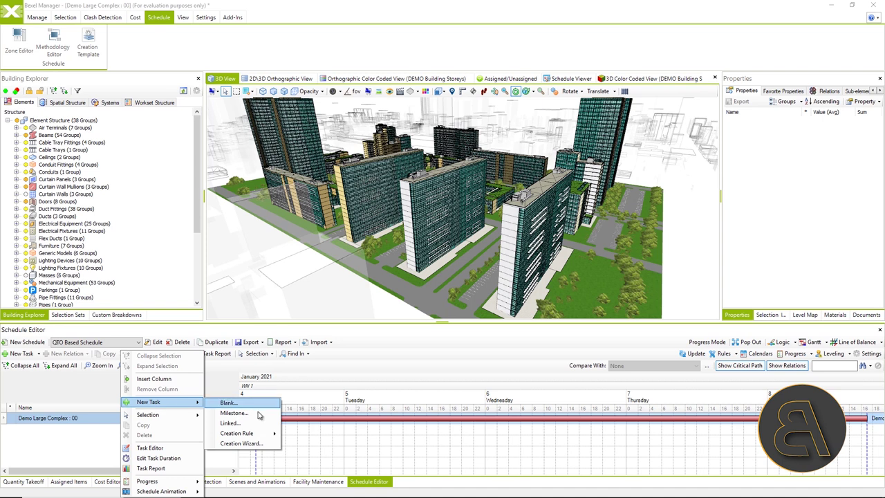
{"action": "left_click", "coordinate": [252, 443]}
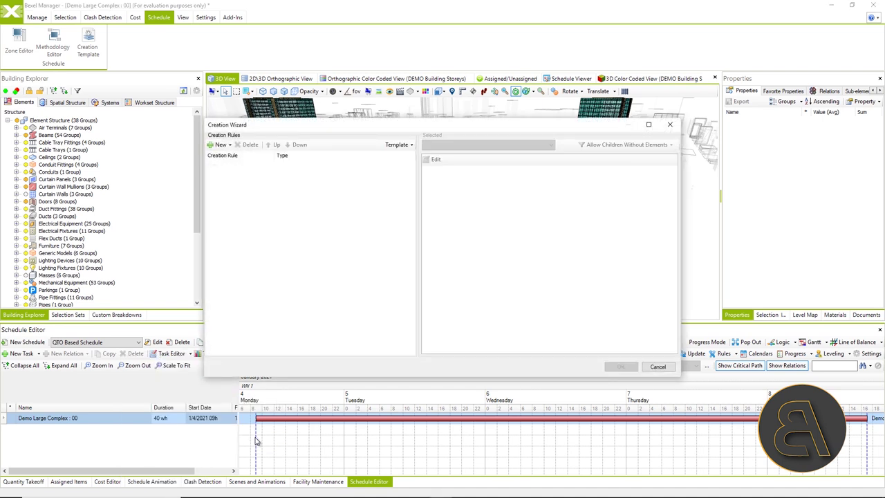
{"action": "left_click", "coordinate": [397, 144]}
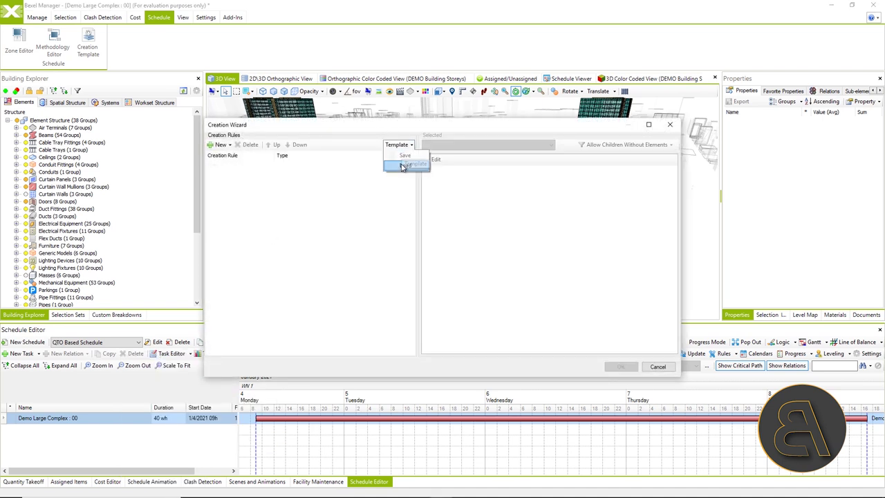
{"action": "left_click", "coordinate": [405, 167]}
{"action": "left_click", "coordinate": [322, 138]}
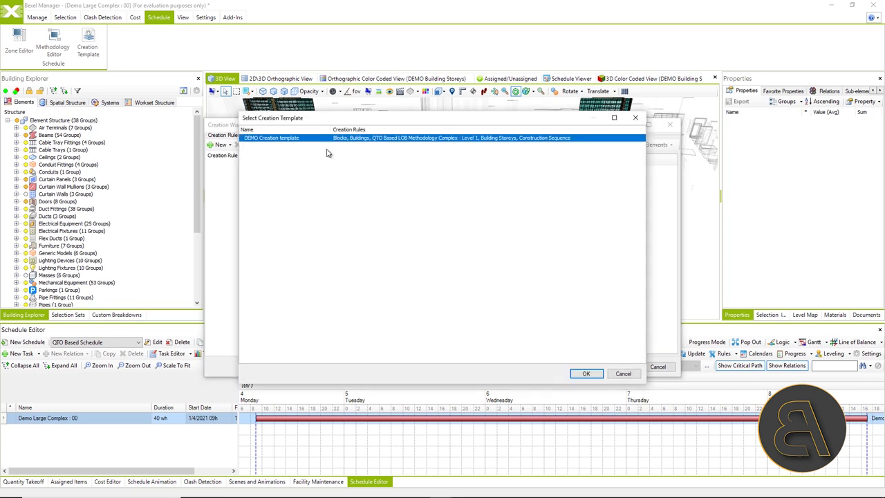
{"action": "left_click", "coordinate": [586, 374]}
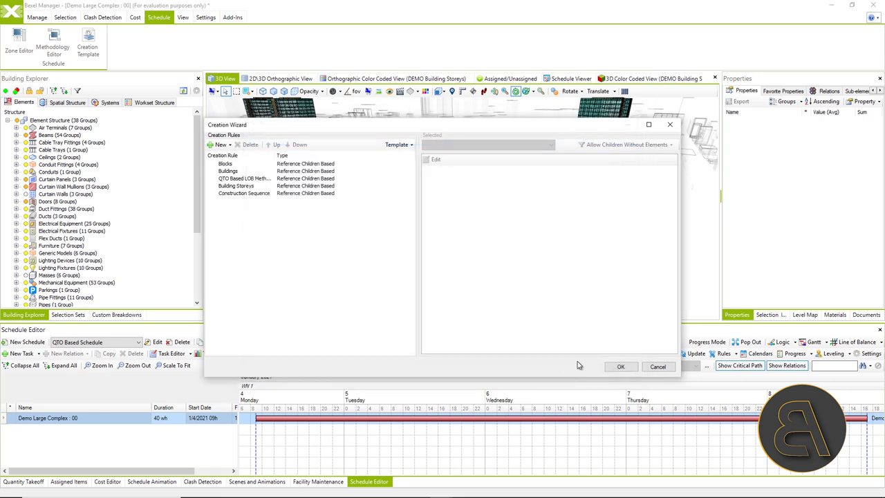
{"action": "left_click", "coordinate": [620, 366]}
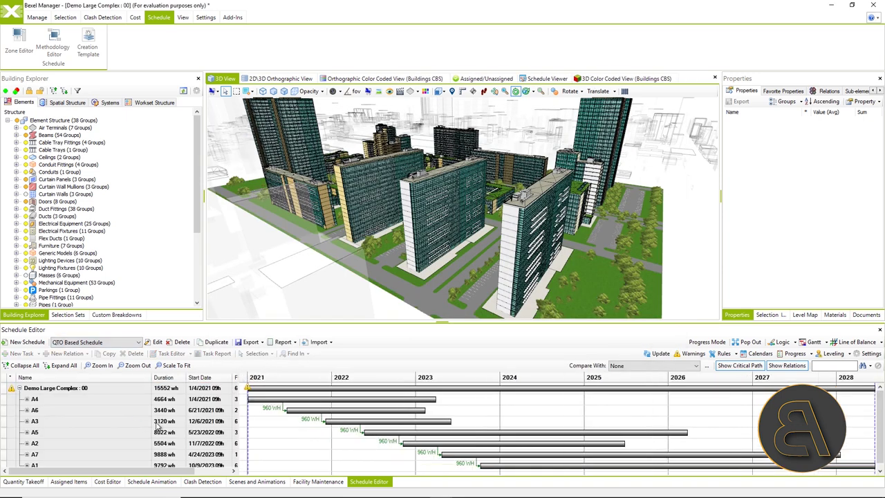
Pop out the Schedule Editor and scroll through the expanded task tree
{"action": "left_click", "coordinate": [752, 344]}
{"action": "scroll", "coordinate": [880, 90], "scroll_direction": "down", "scroll_amount": 10}
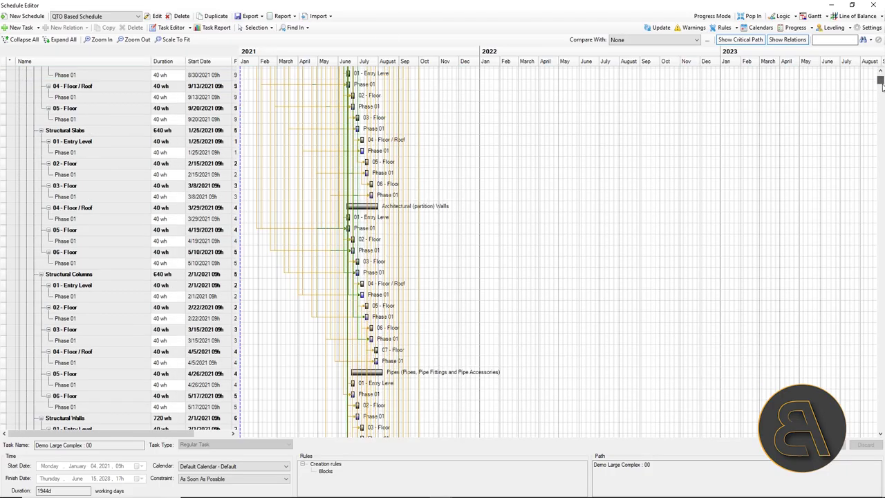
{"action": "mouse_move", "coordinate": [880, 88]}
{"action": "left_mouse_down"}
{"action": "mouse_move", "coordinate": [881, 132]}
{"action": "mouse_move", "coordinate": [880, 78]}
{"action": "left_mouse_up"}
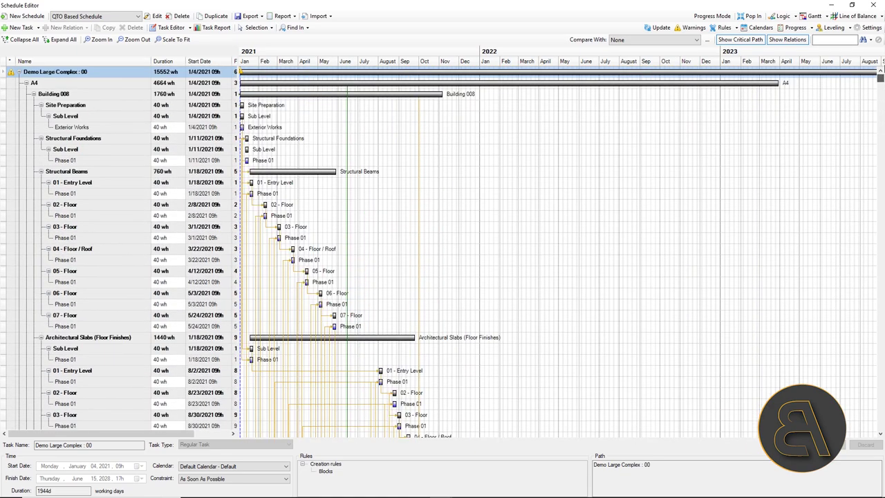
Review the schedule as a line-of-balance chart, then return to the Gantt view
{"action": "left_click", "coordinate": [844, 16]}
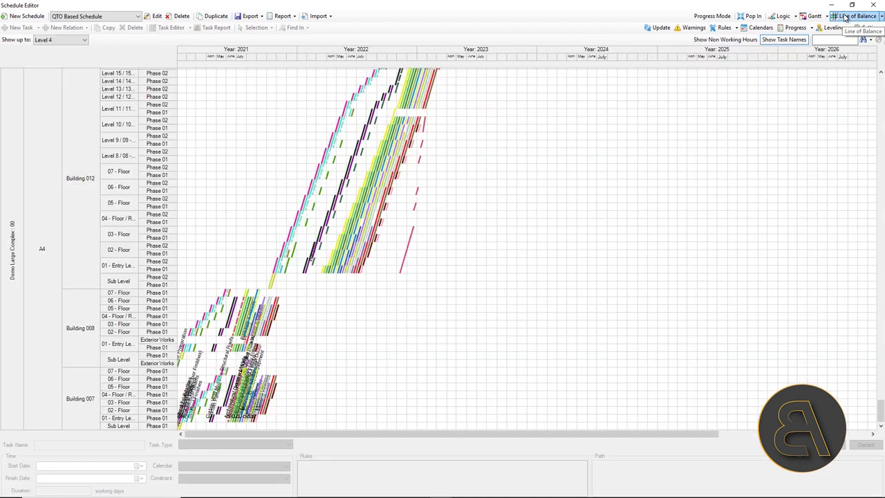
{"action": "left_click_drag", "start_coordinate": [881, 412], "coordinate": [881, 77]}
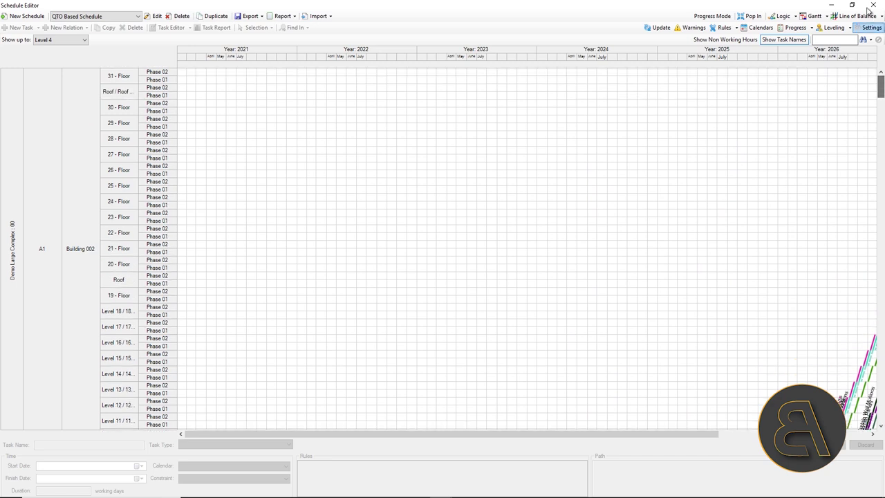
{"action": "left_click", "coordinate": [813, 16]}
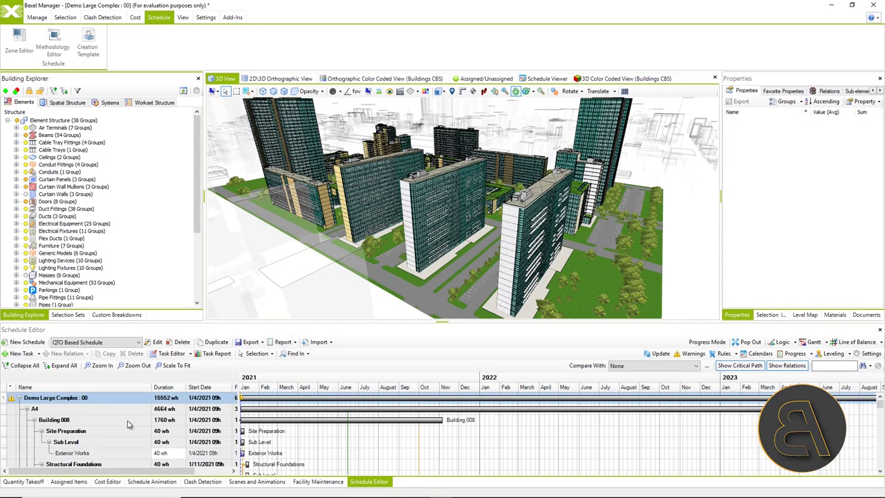
Update the schedule animation, keep the Daily interval type, and play it
{"action": "left_click", "coordinate": [151, 481]}
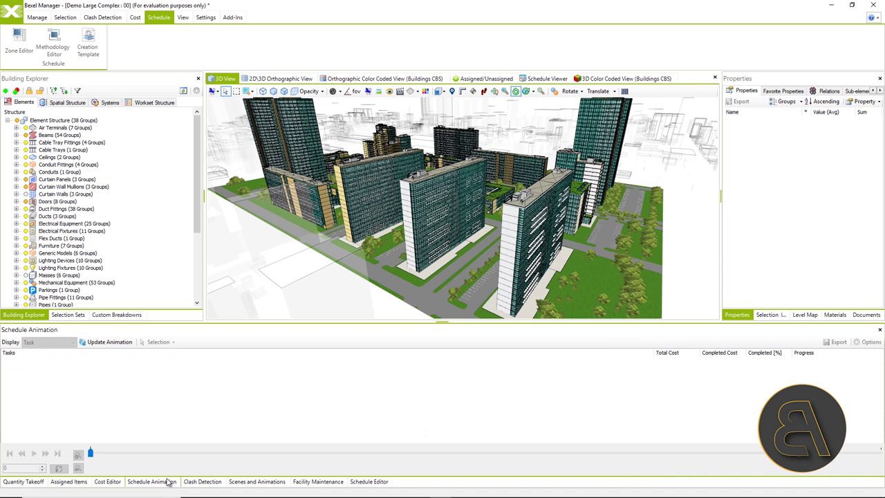
{"action": "left_click", "coordinate": [127, 342]}
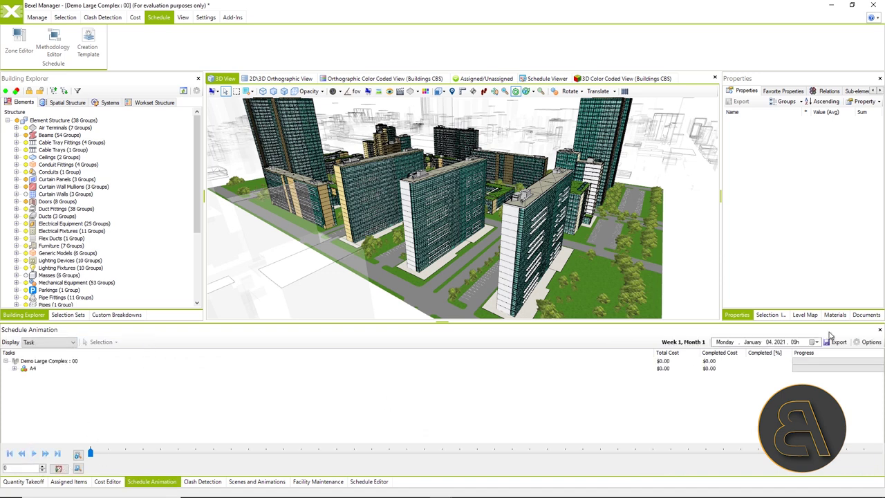
{"action": "left_click", "coordinate": [871, 342]}
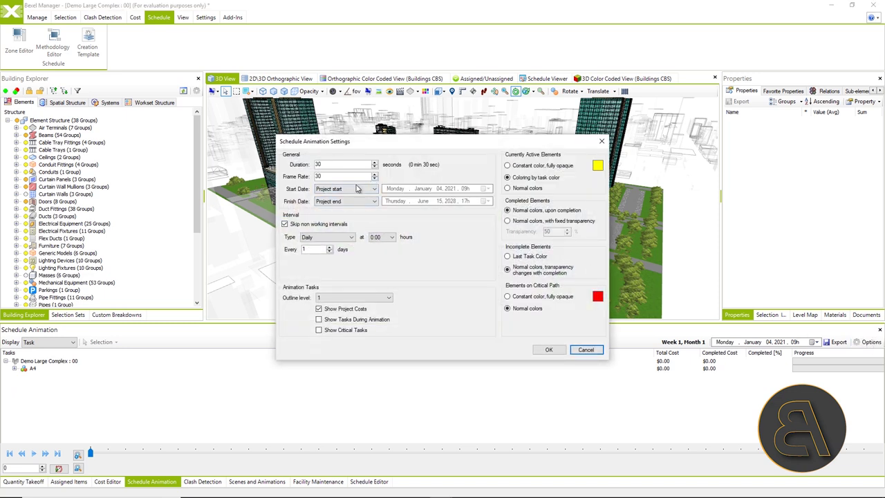
{"action": "left_click", "coordinate": [350, 237]}
{"action": "left_click", "coordinate": [349, 237]}
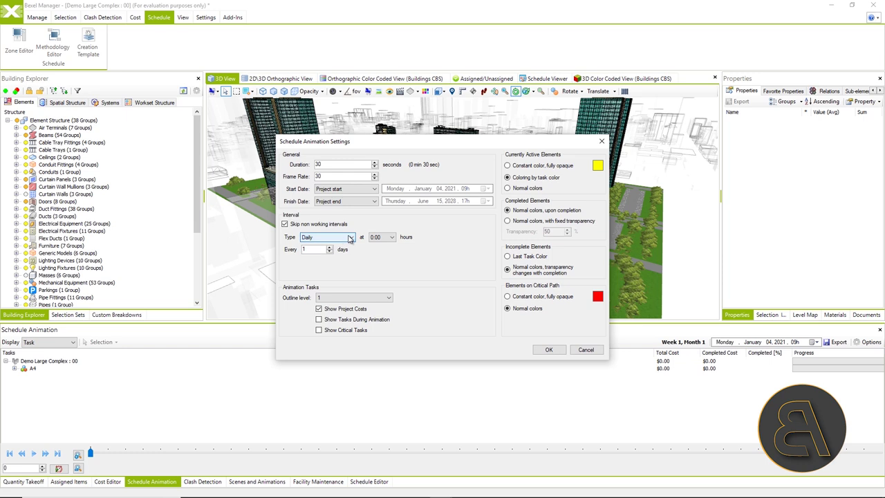
{"action": "left_click", "coordinate": [549, 349]}
{"action": "left_click", "coordinate": [33, 454]}
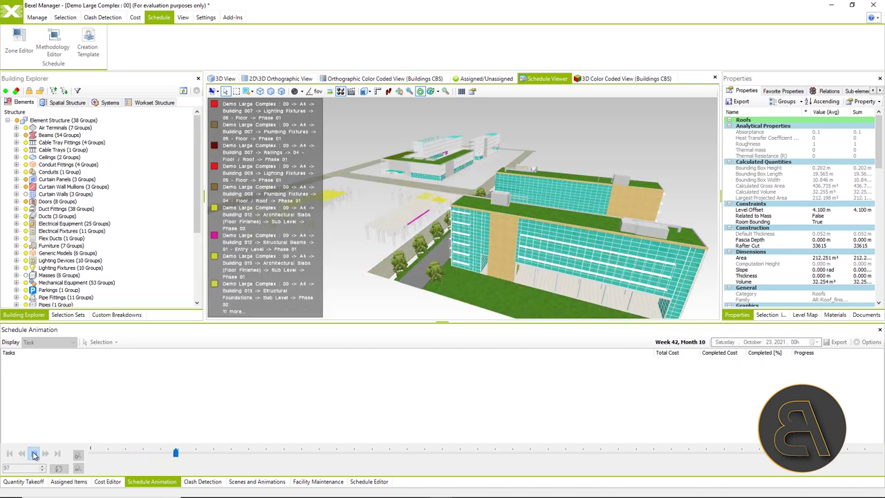
Load the Uniformat Based 2 levels Schedule, expand all tasks and view its line-of-balance chart
{"action": "left_click", "coordinate": [132, 344]}
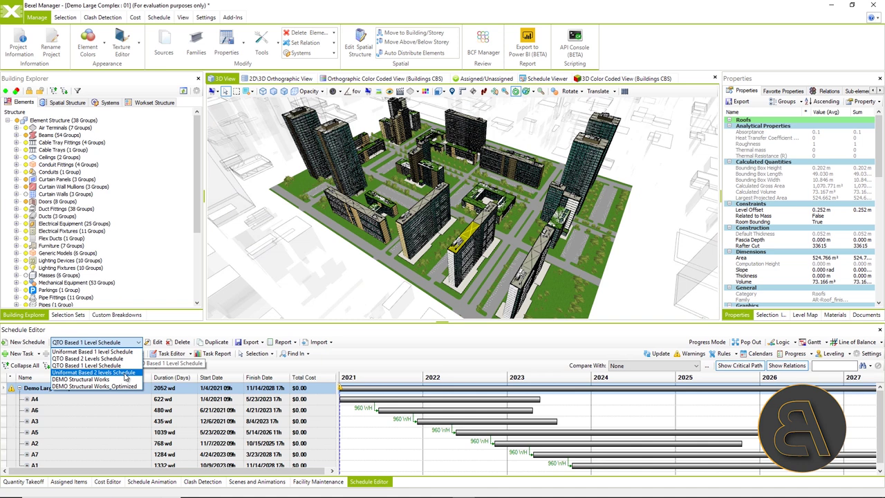
{"action": "left_click", "coordinate": [125, 373]}
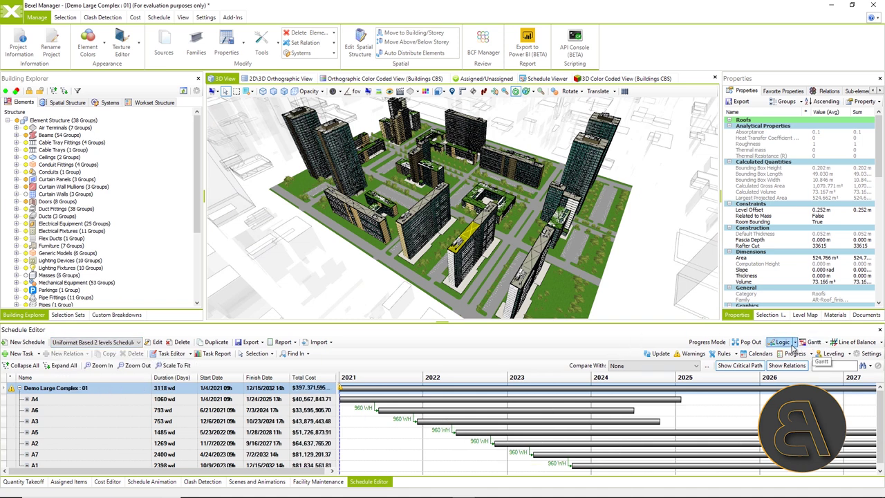
{"action": "left_click", "coordinate": [734, 345]}
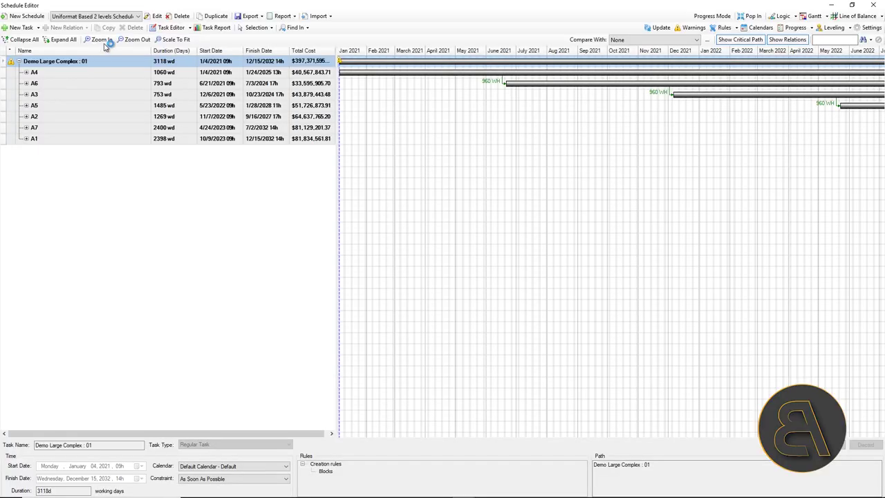
{"action": "left_click", "coordinate": [54, 40]}
{"action": "scroll", "coordinate": [97, 269], "scroll_direction": "down", "scroll_amount": 10}
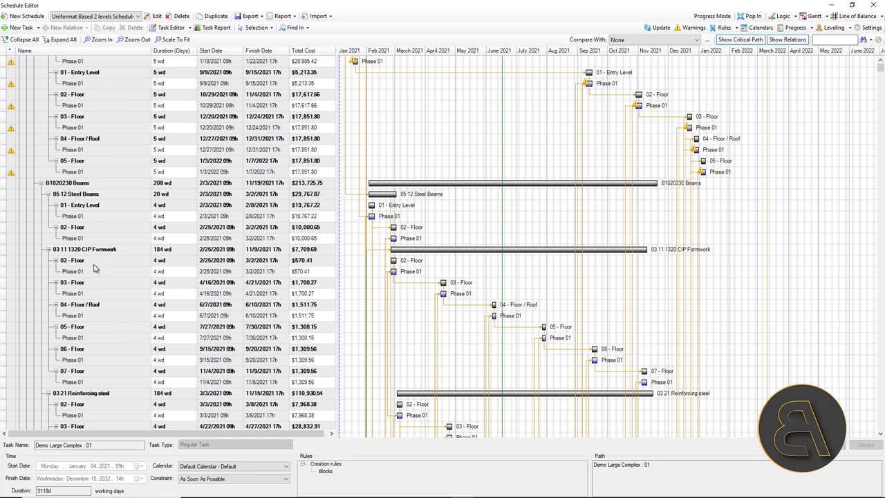
{"action": "left_click", "coordinate": [853, 16]}
{"action": "left_click_drag", "start_coordinate": [880, 297], "coordinate": [880, 318]}
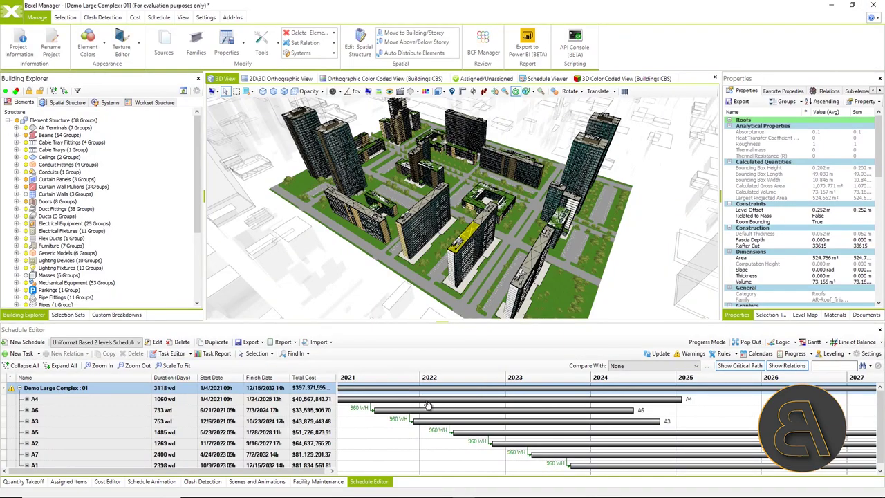
In the Task Report, drill the cost chart down to May 2024 daily costs
{"action": "left_click", "coordinate": [212, 353]}
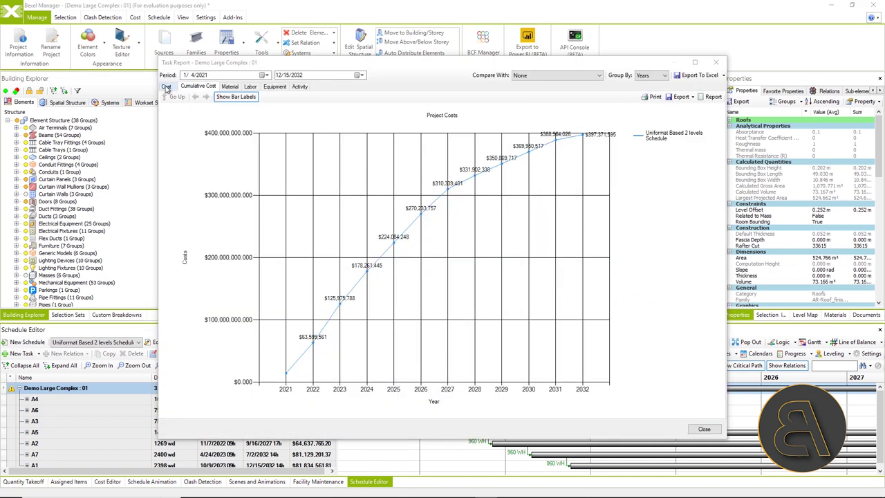
{"action": "left_click", "coordinate": [166, 87]}
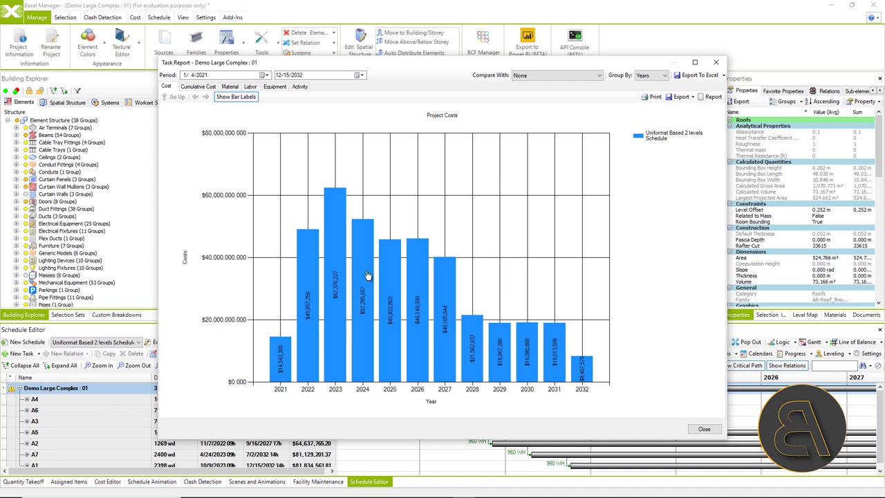
{"action": "left_click", "coordinate": [359, 309]}
{"action": "left_click", "coordinate": [389, 306]}
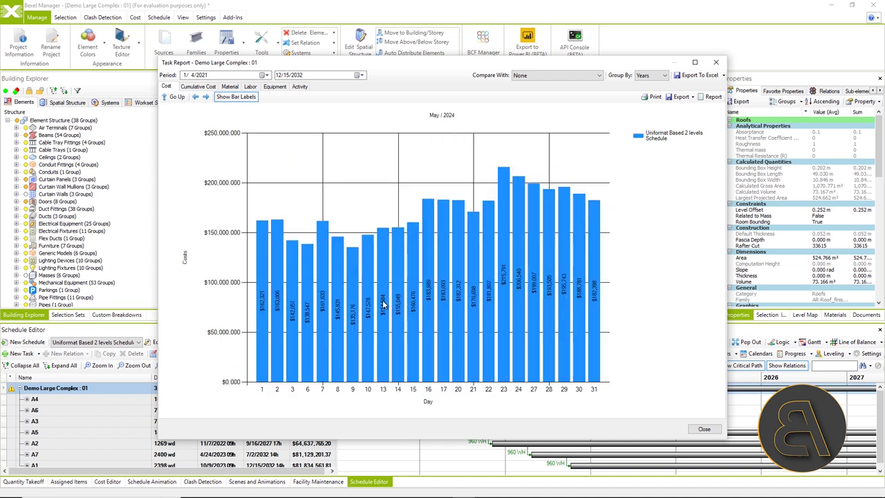
Drill the labor chart down to March 2025 daily labor quantities
{"action": "left_click", "coordinate": [252, 88]}
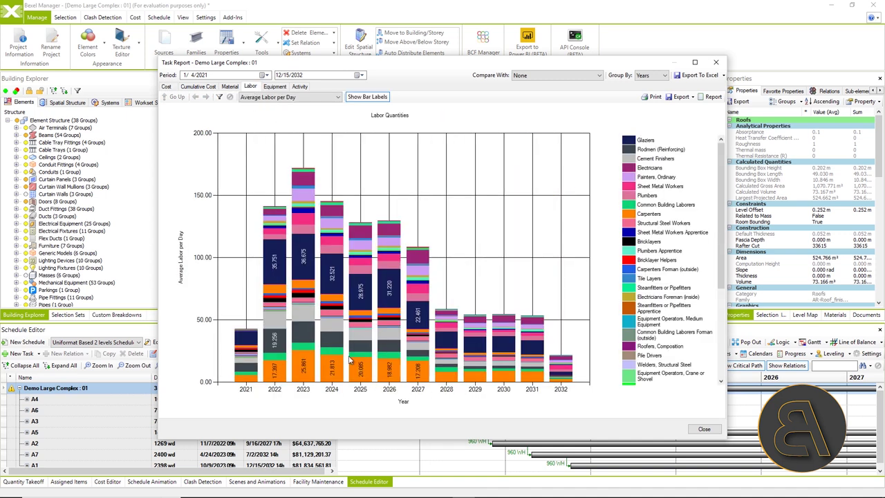
{"action": "left_click", "coordinate": [359, 365]}
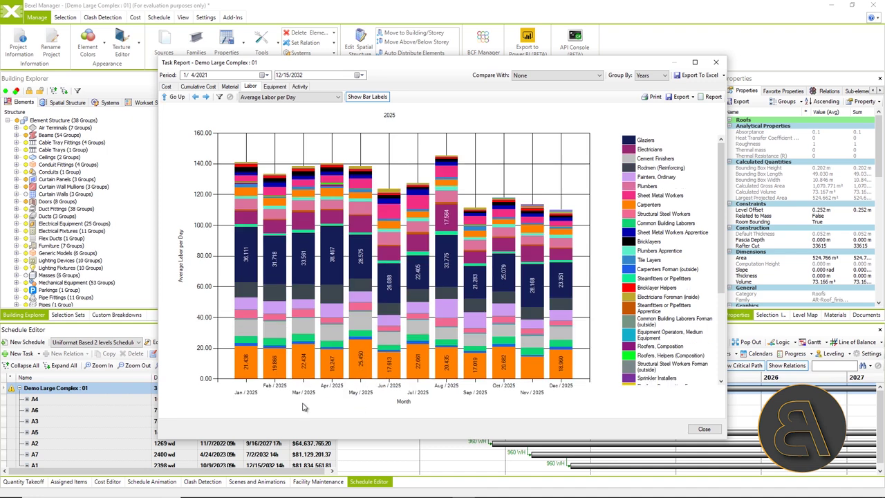
{"action": "left_click", "coordinate": [303, 317]}
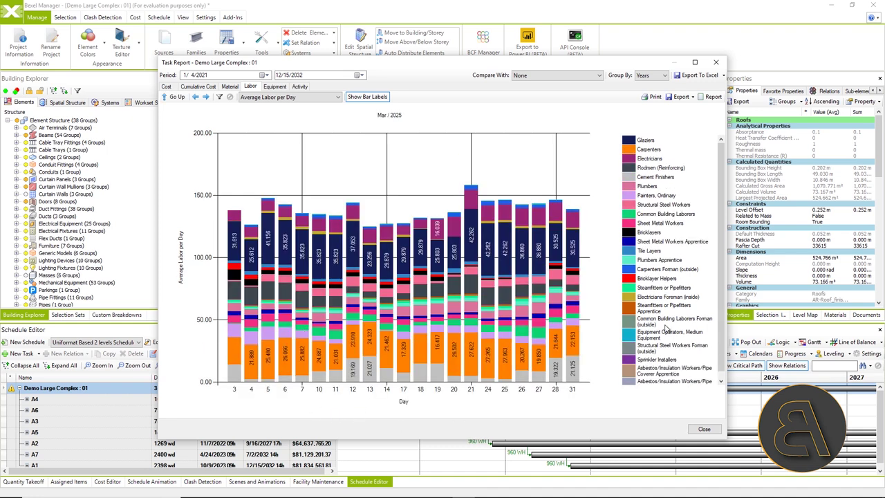